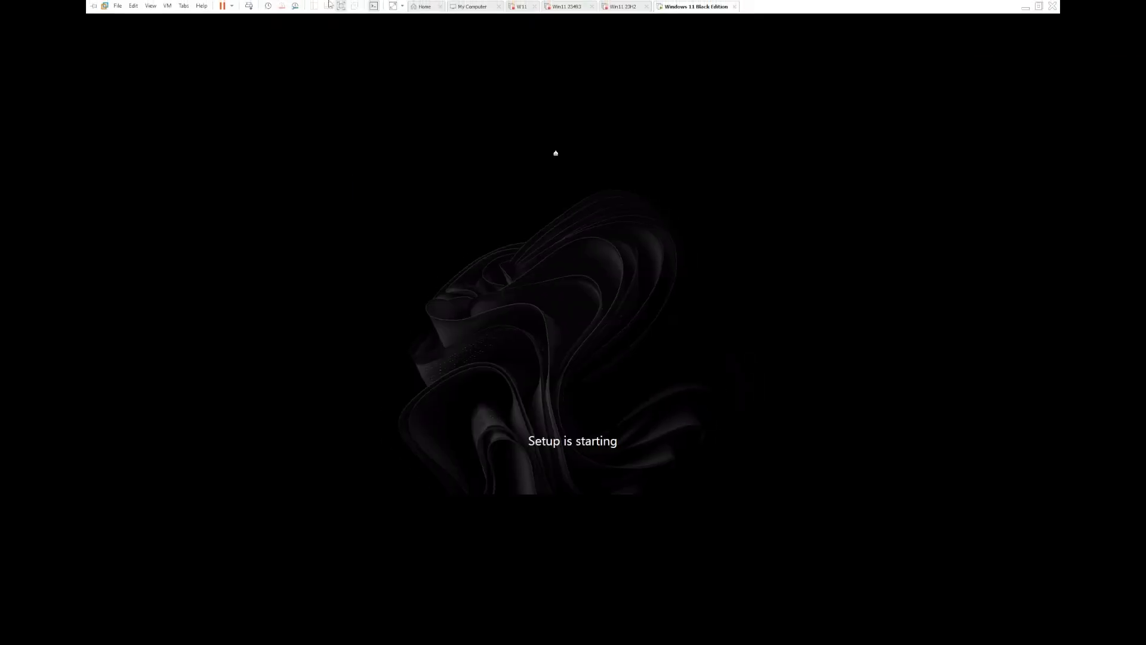
Step: Set VMware's guest display stretch mode to Keep Aspect Ratio Stretch
click(393, 6)
click(402, 6)
click(405, 23)
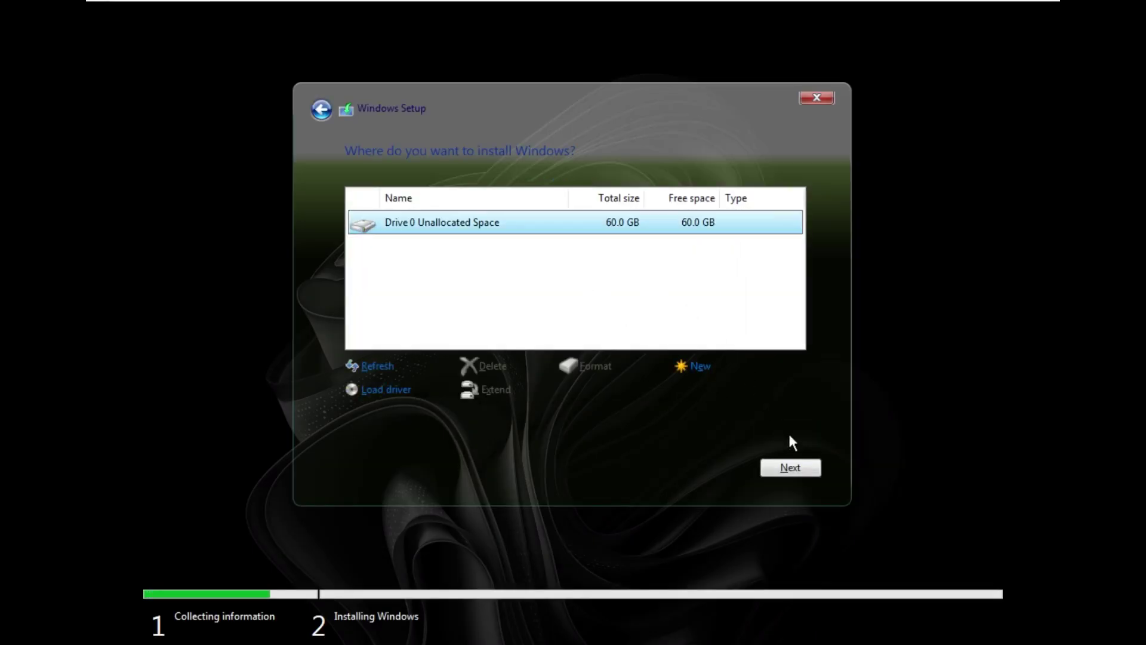
Step: Install Windows onto Drive 0's 60.0 GB unallocated space
click(787, 465)
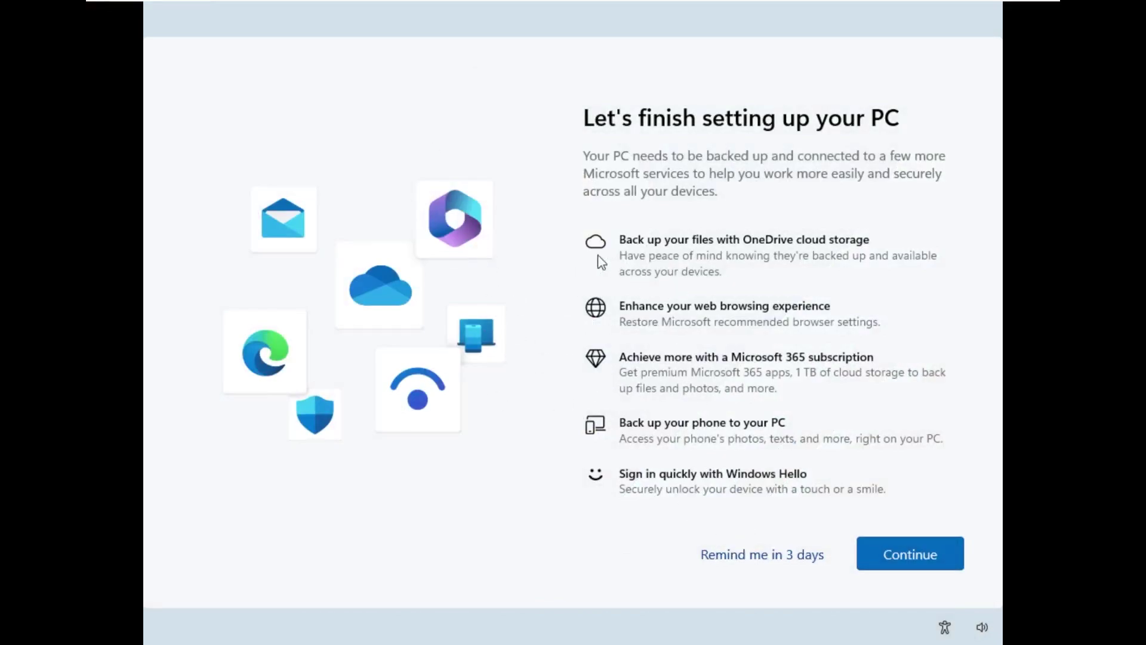
Step: Skip the finish-setup screen to the desktop and start VM > Install VMware Tools
click(766, 554)
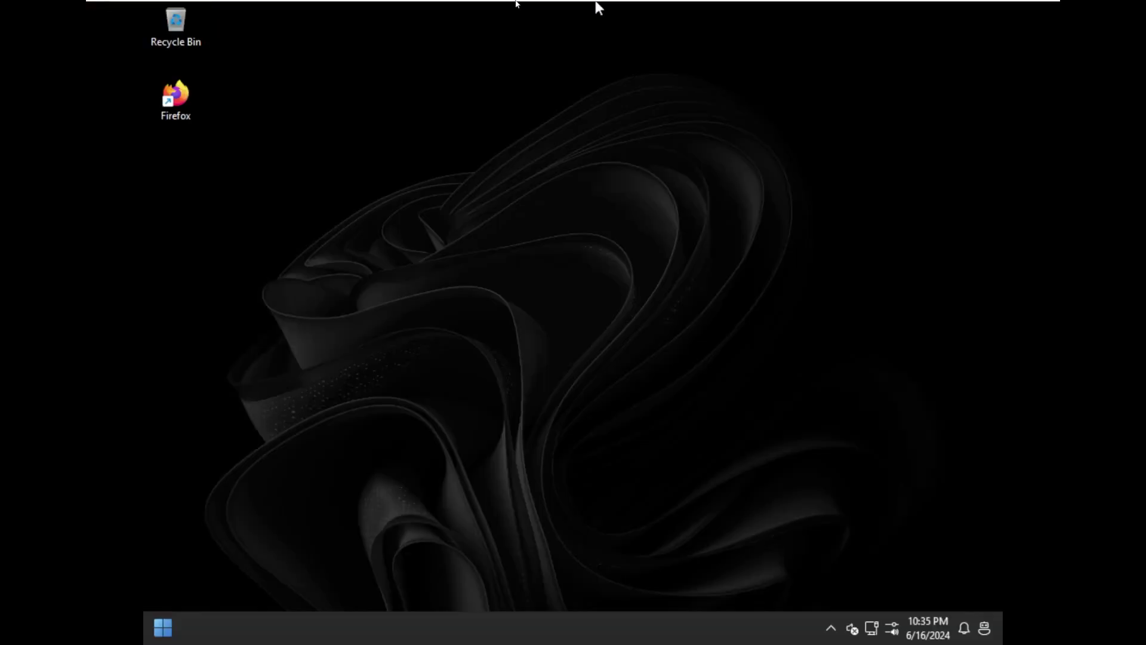
mouse_move(597, 3)
click(167, 6)
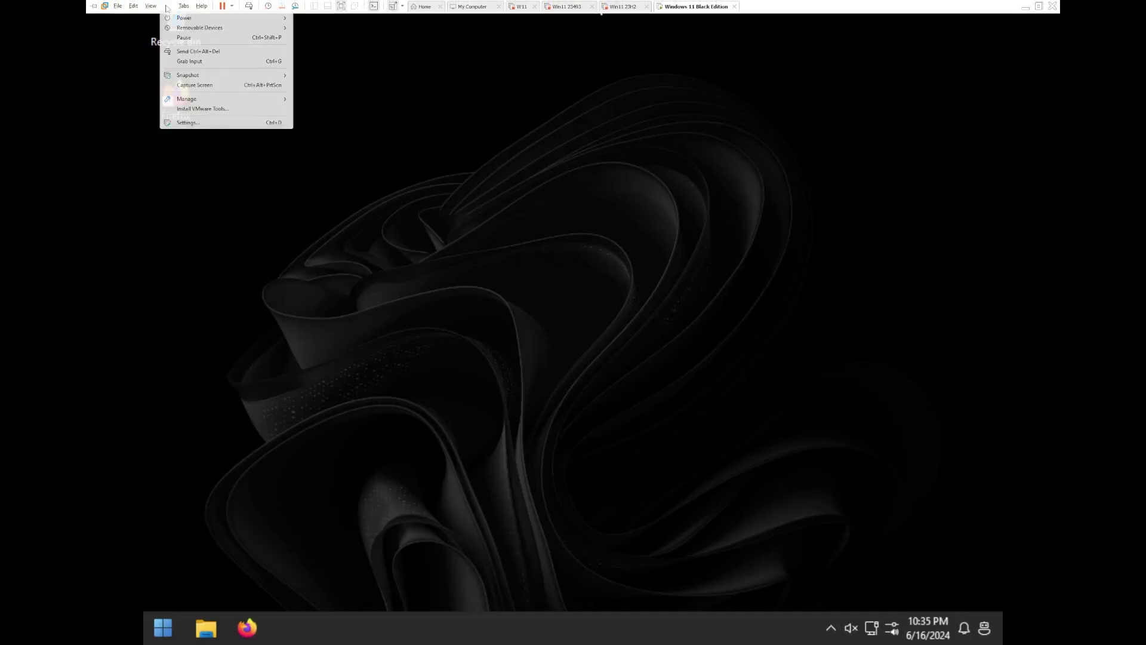
click(209, 109)
key(Return)
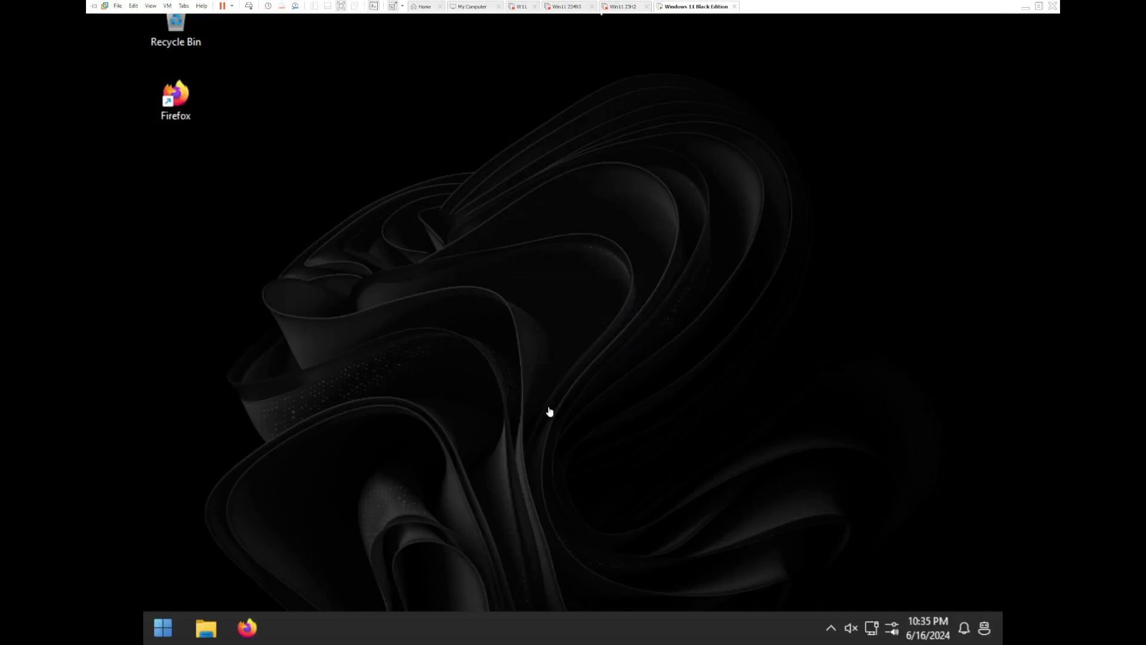
Step: Run the VMware Tools installer from DVD Drive (D:), approving the UAC prompt and dismissing AutoPlay
click(206, 627)
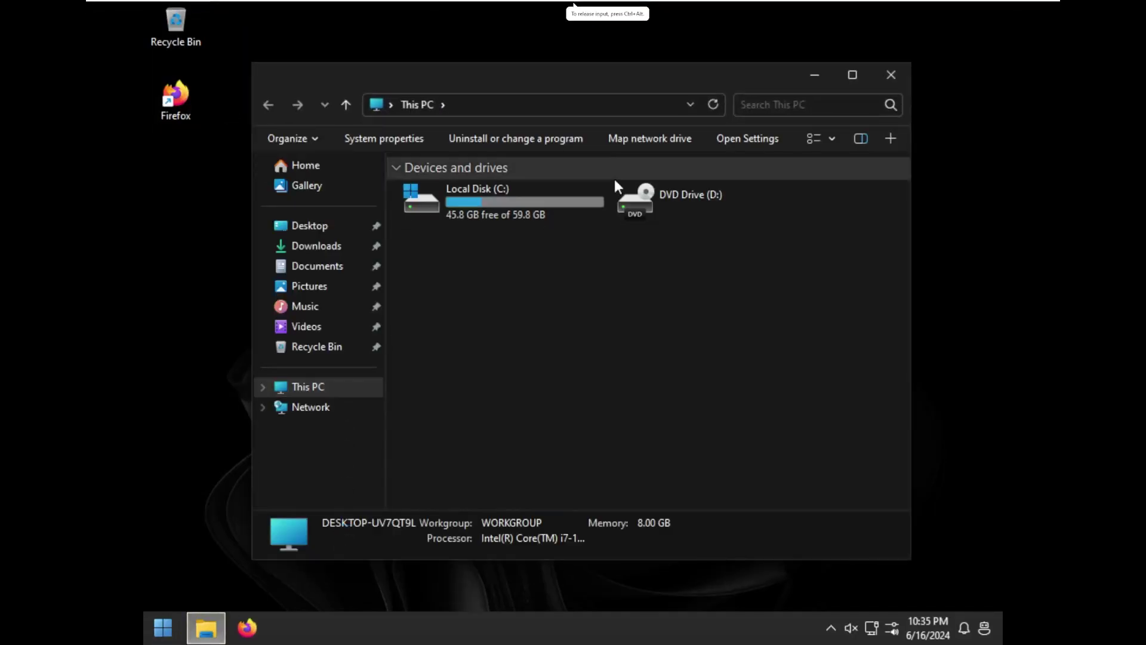
click(646, 205)
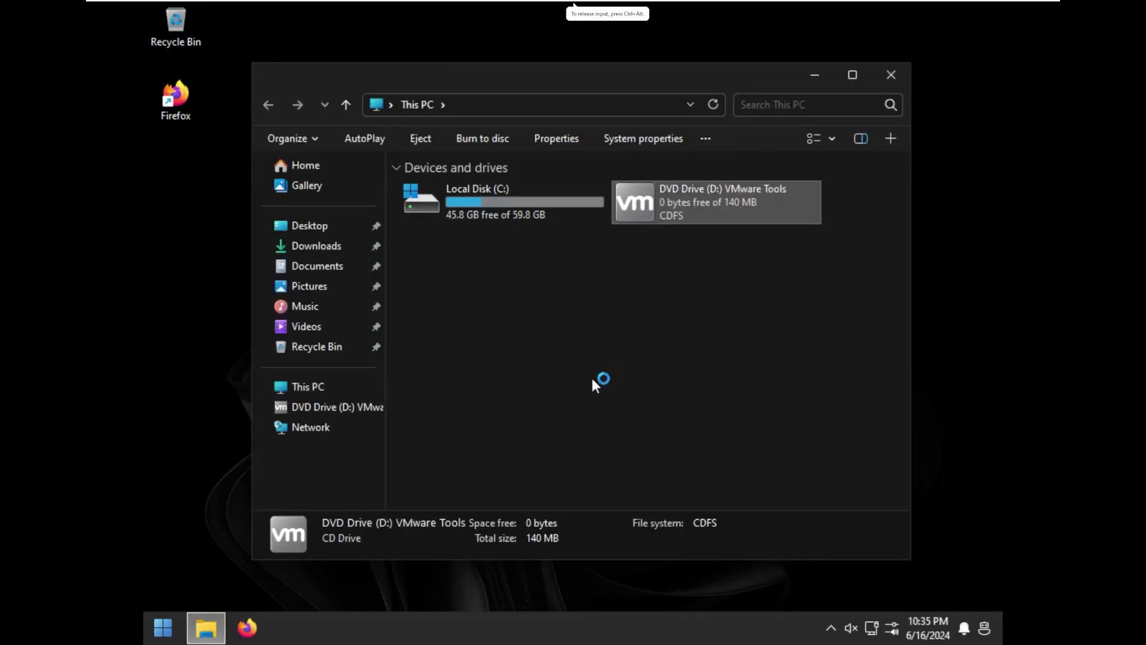
mouse_move(429, 7)
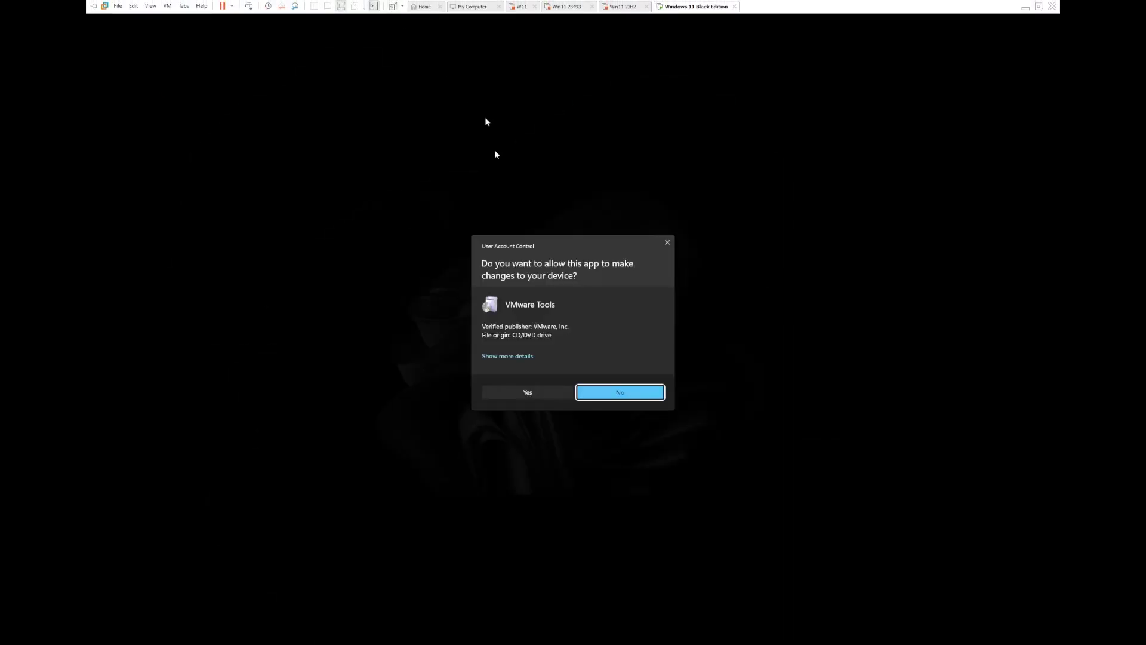
click(527, 390)
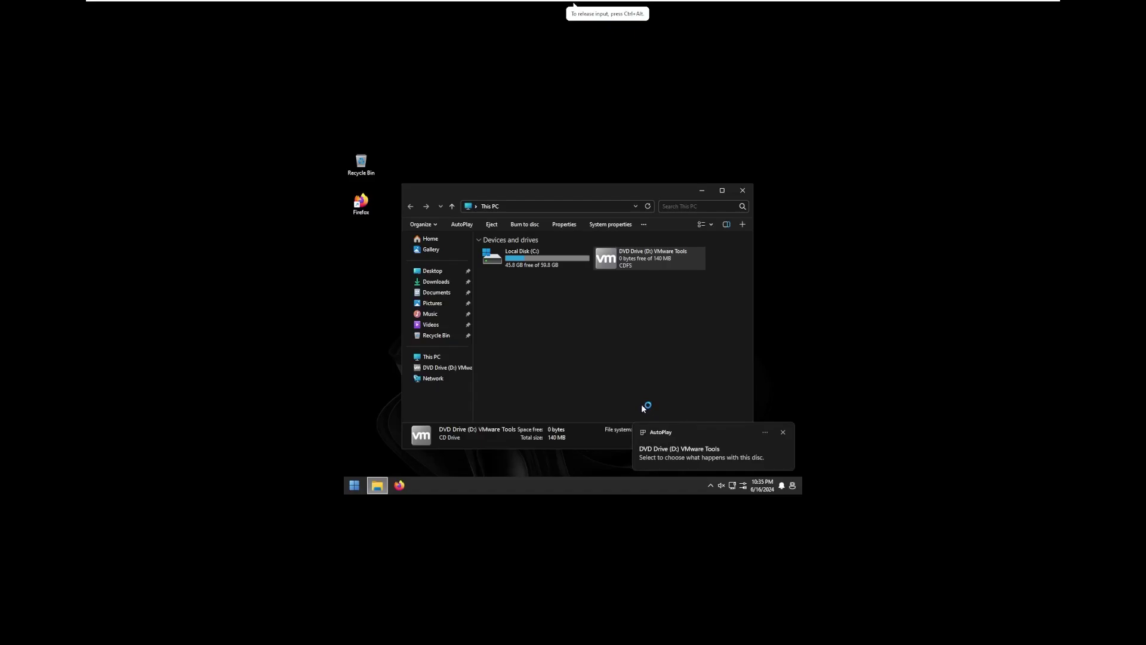
click(783, 432)
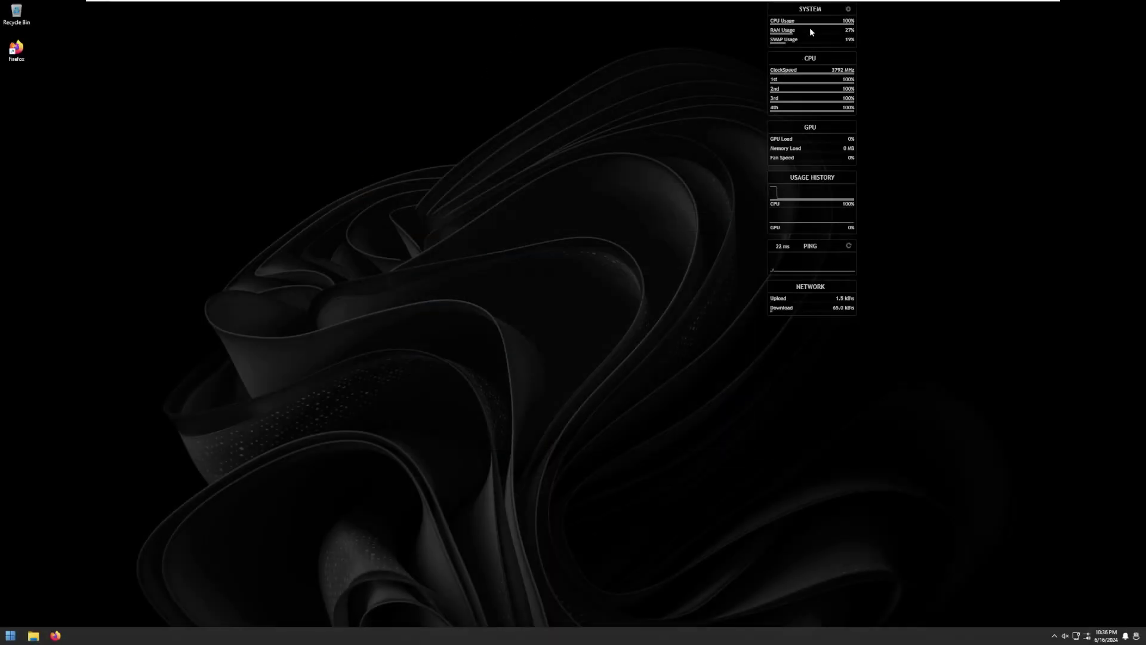
Step: Move SYSTEM to the top-right corner and stack CPU, GPU, Usage History, Ping and Network beneath it
drag(812, 10, 1095, 9)
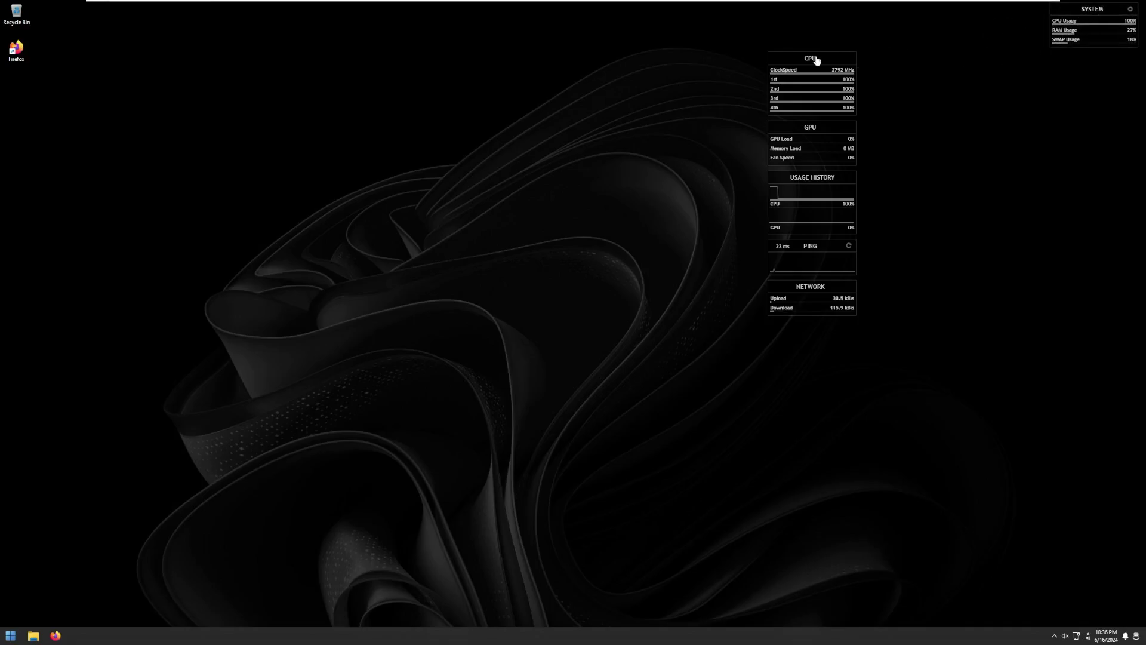
drag(816, 60, 1100, 57)
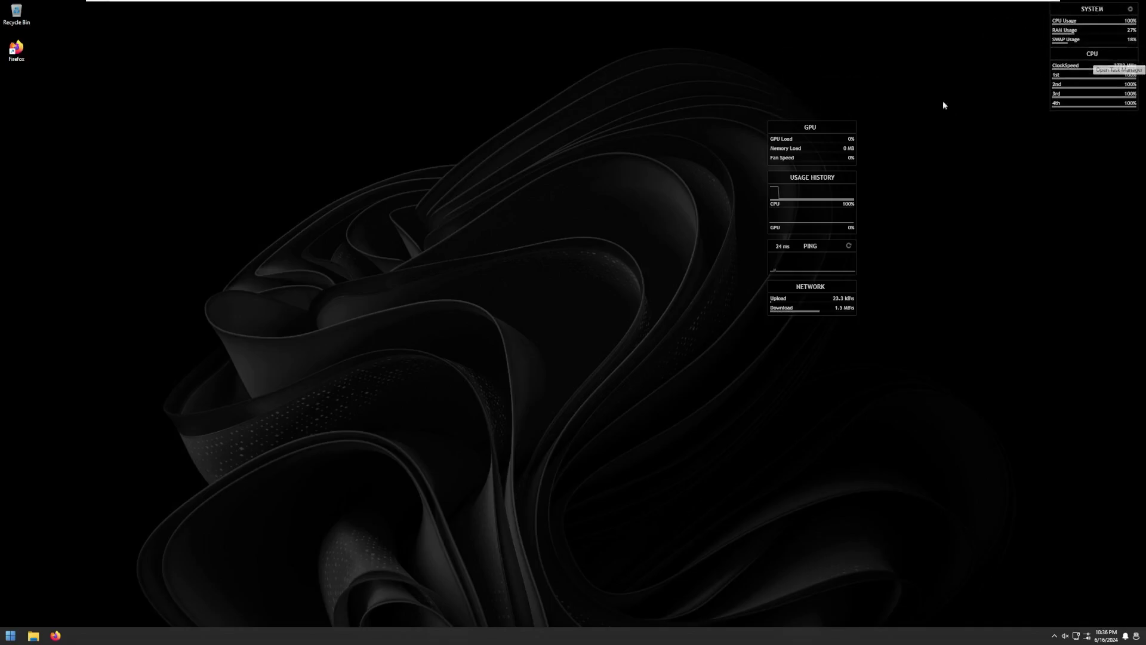
drag(820, 126, 1104, 118)
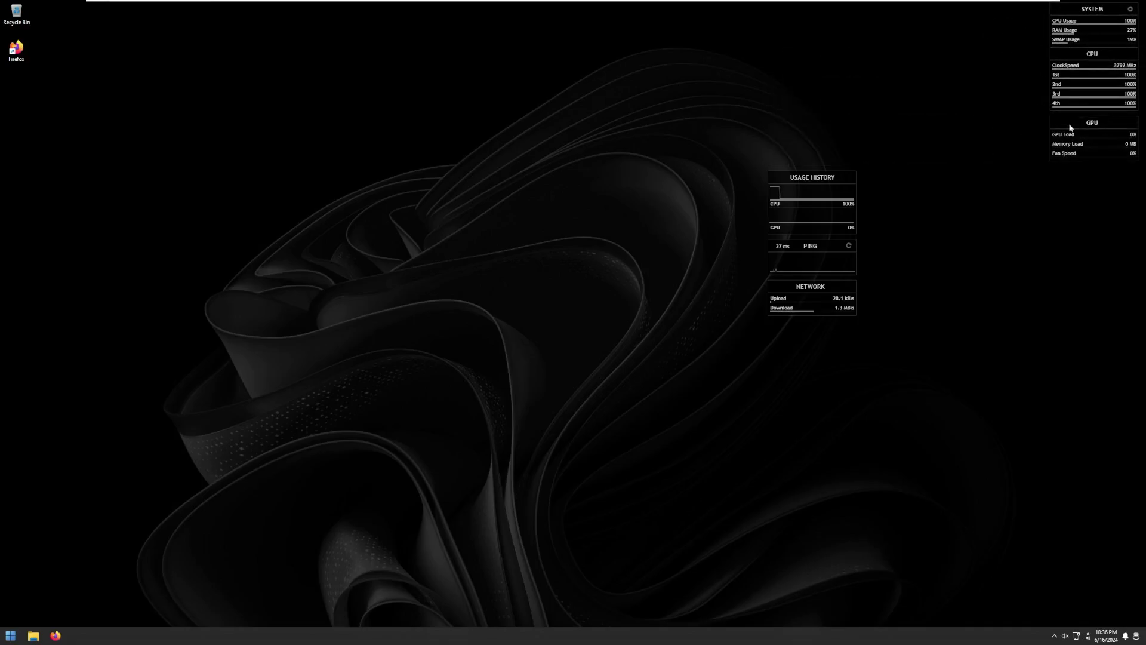
drag(835, 178, 1117, 174)
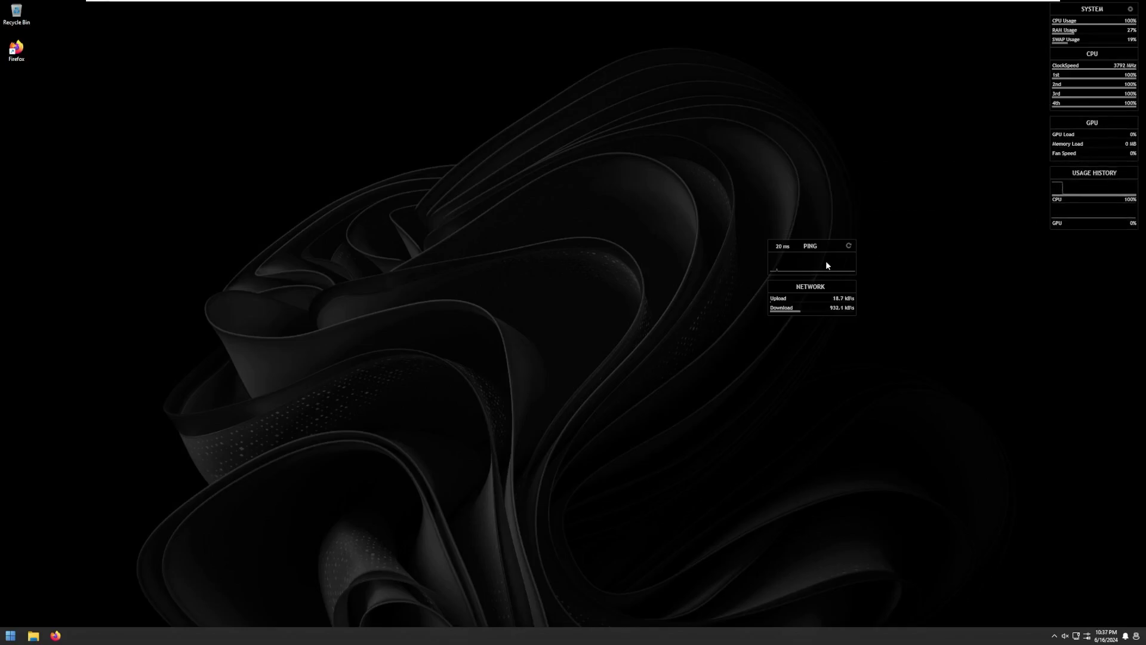
drag(827, 265, 1113, 262)
drag(822, 289, 1086, 285)
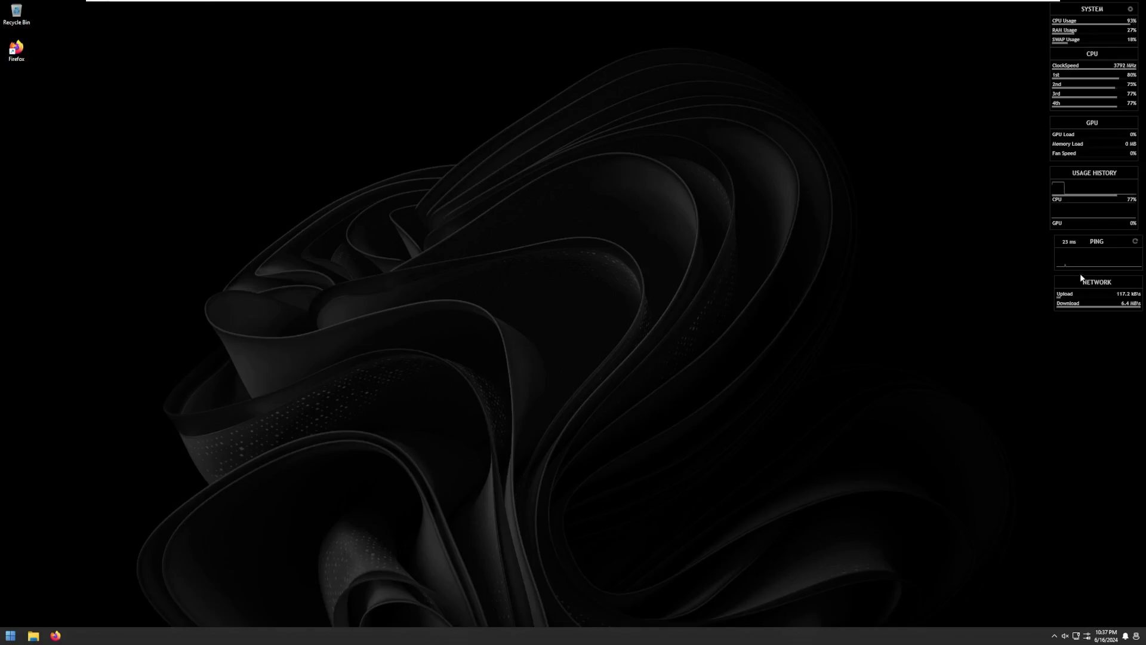
drag(1073, 240, 1069, 239)
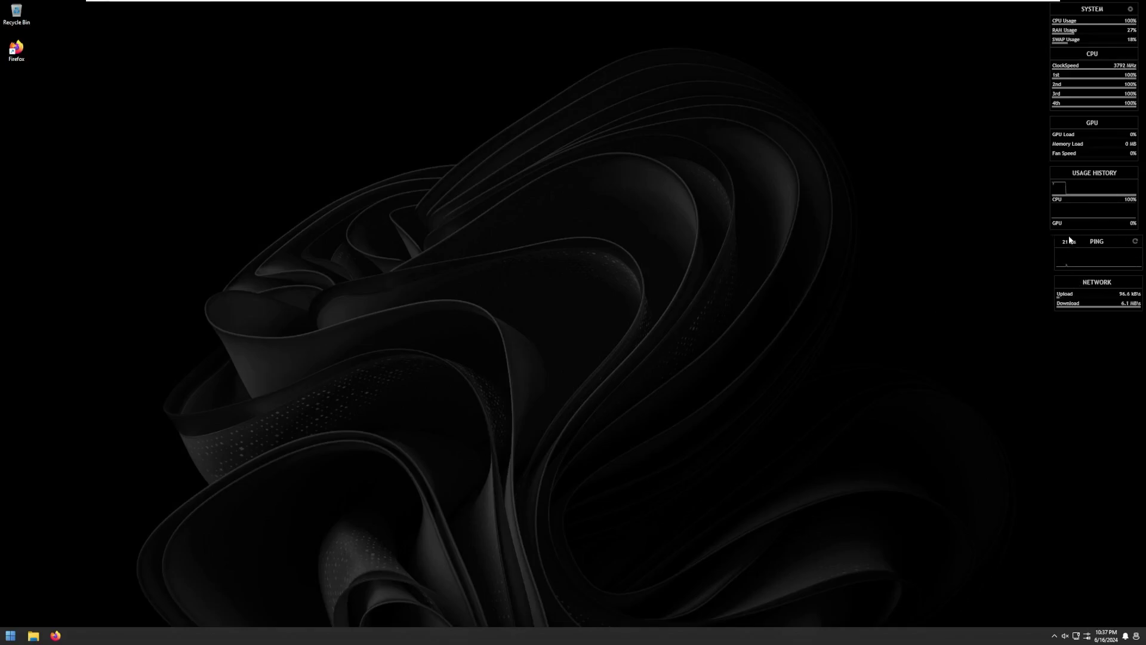
Step: Check the Recycle Bin, then launch Firefox and decline making it the default browser
double_click(16, 13)
click(818, 185)
double_click(3, 56)
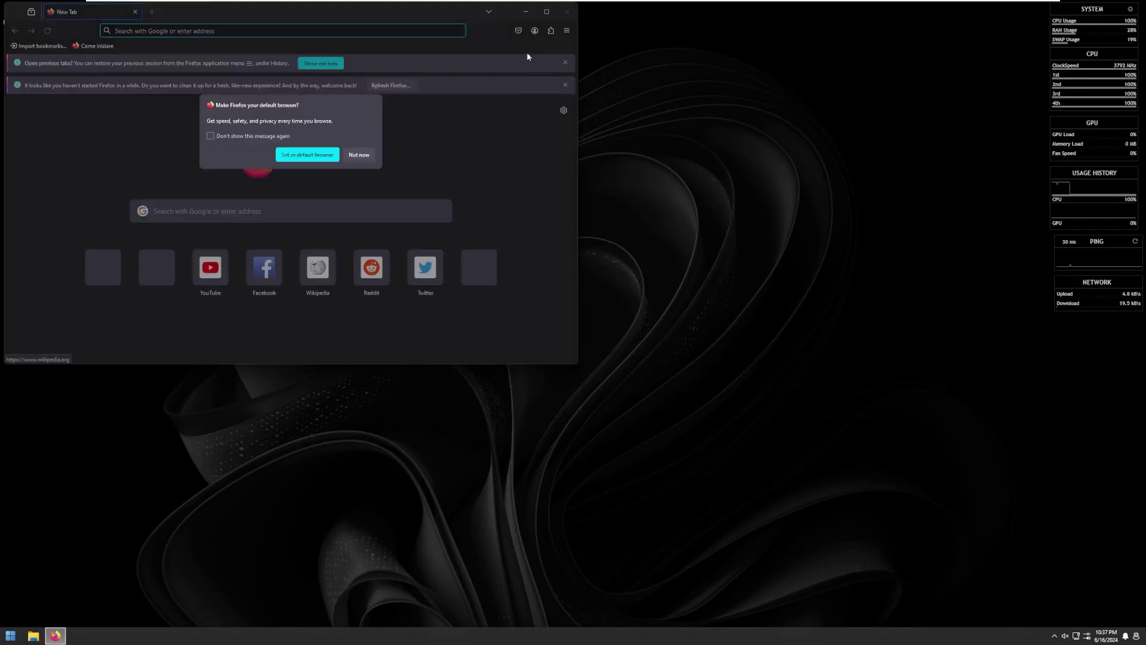
click(358, 154)
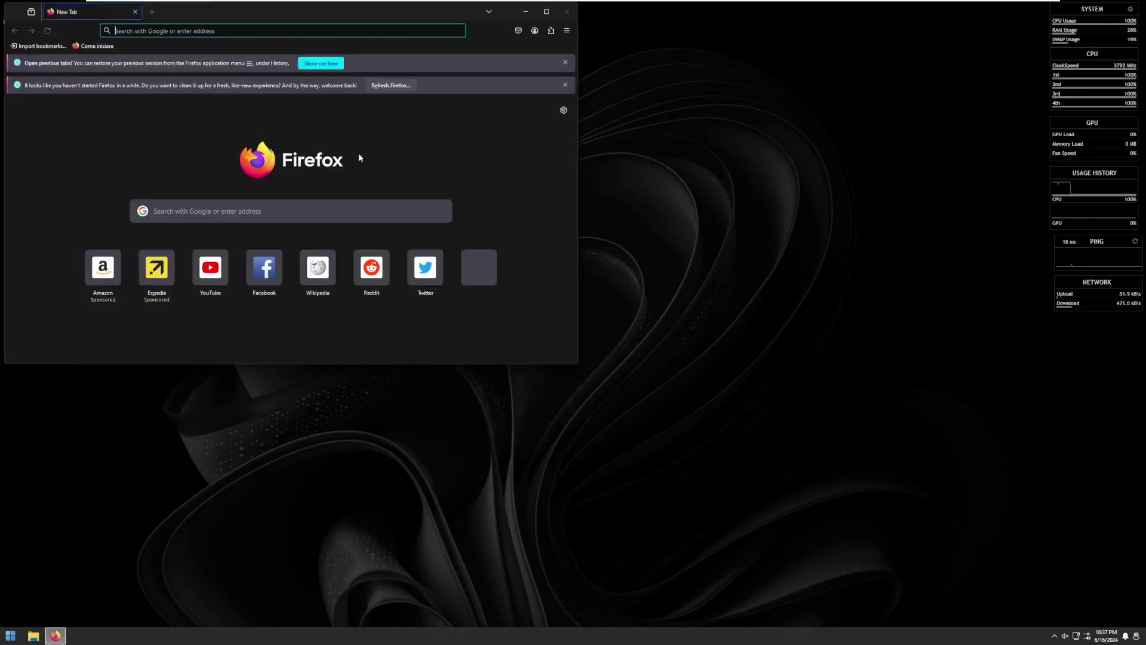
Step: Open Firefox's browsing history list and from it the full history Library window
click(323, 70)
click(502, 125)
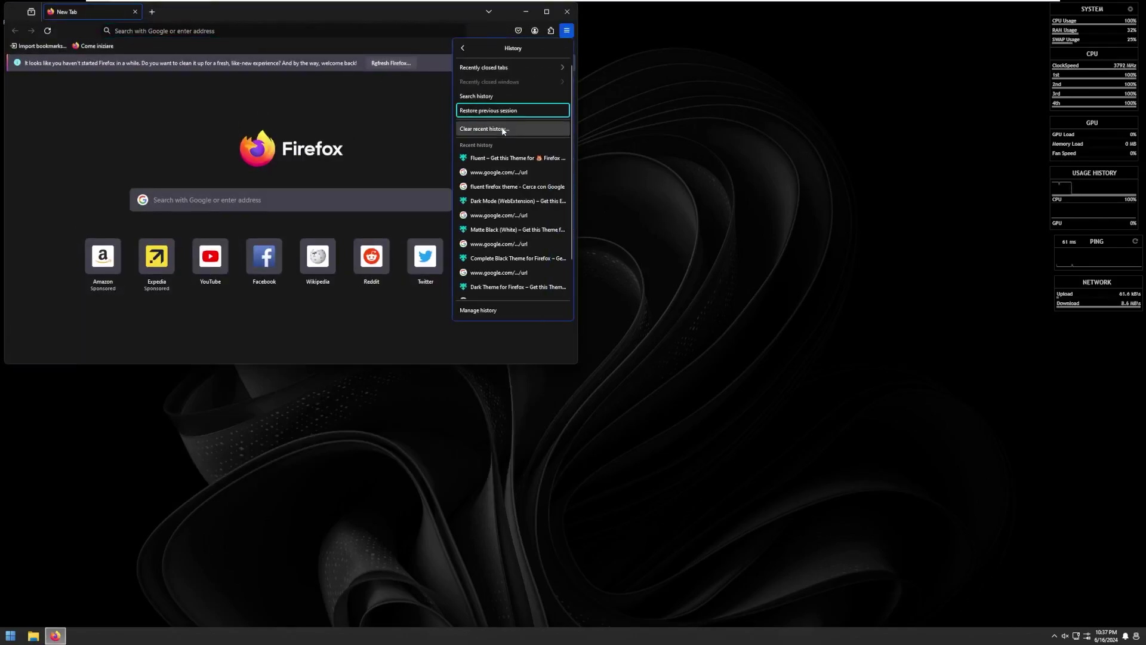
scroll(526, 232, down, 2)
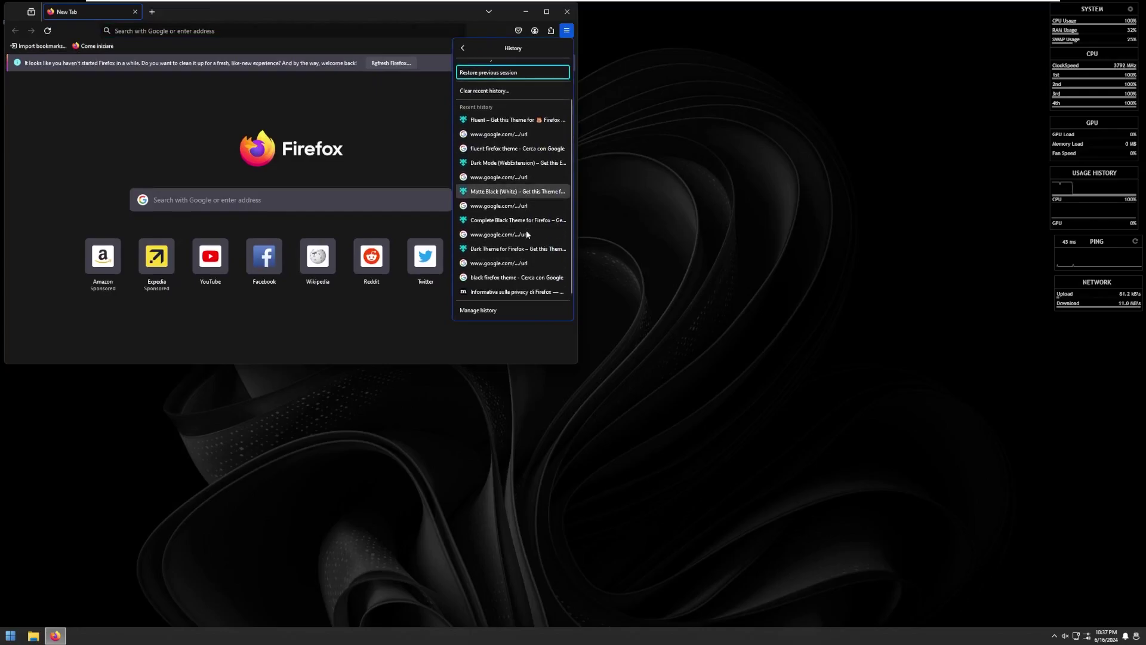
scroll(529, 299, up, 2)
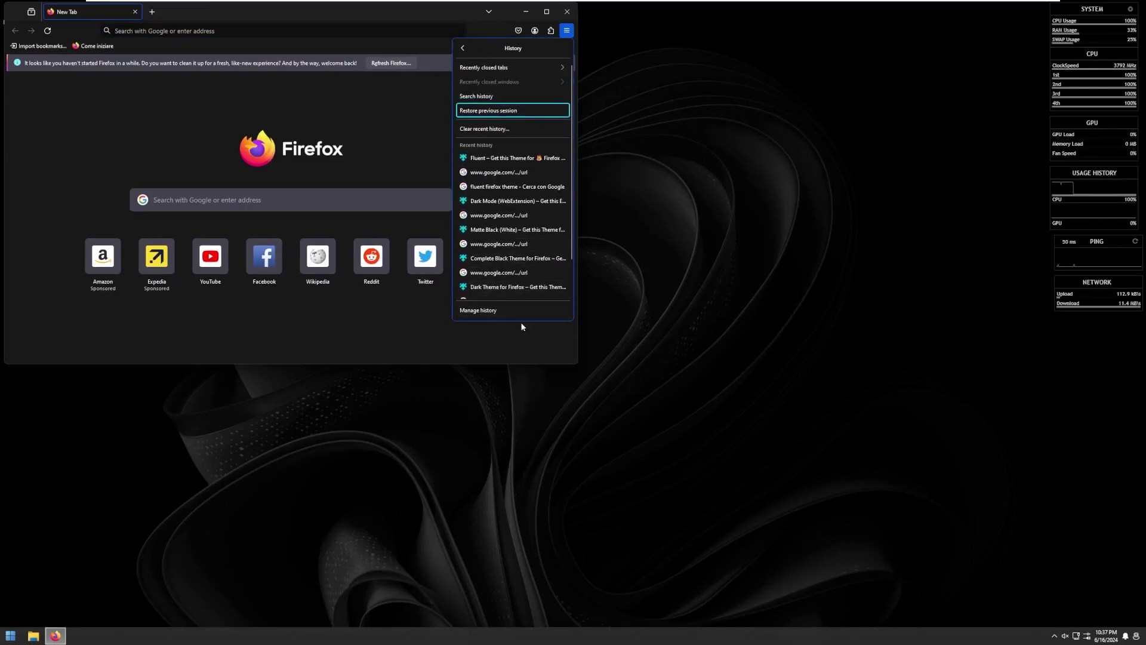
click(521, 311)
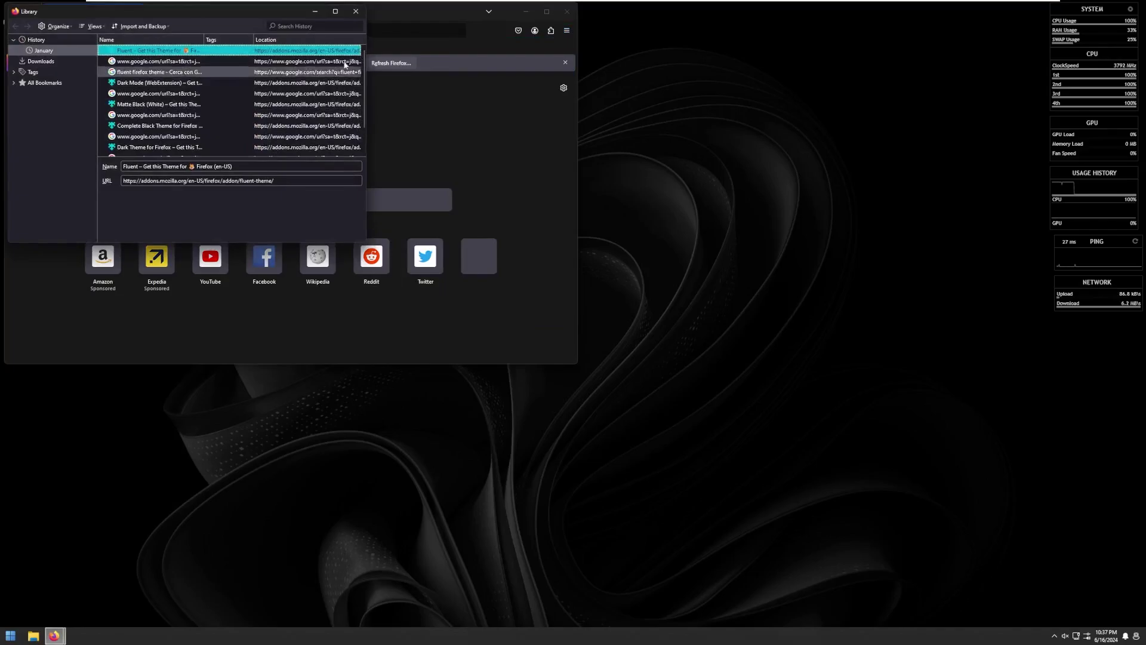
Step: Resize the Library, inspect the January history entries, then close the Library and Firefox
click(338, 13)
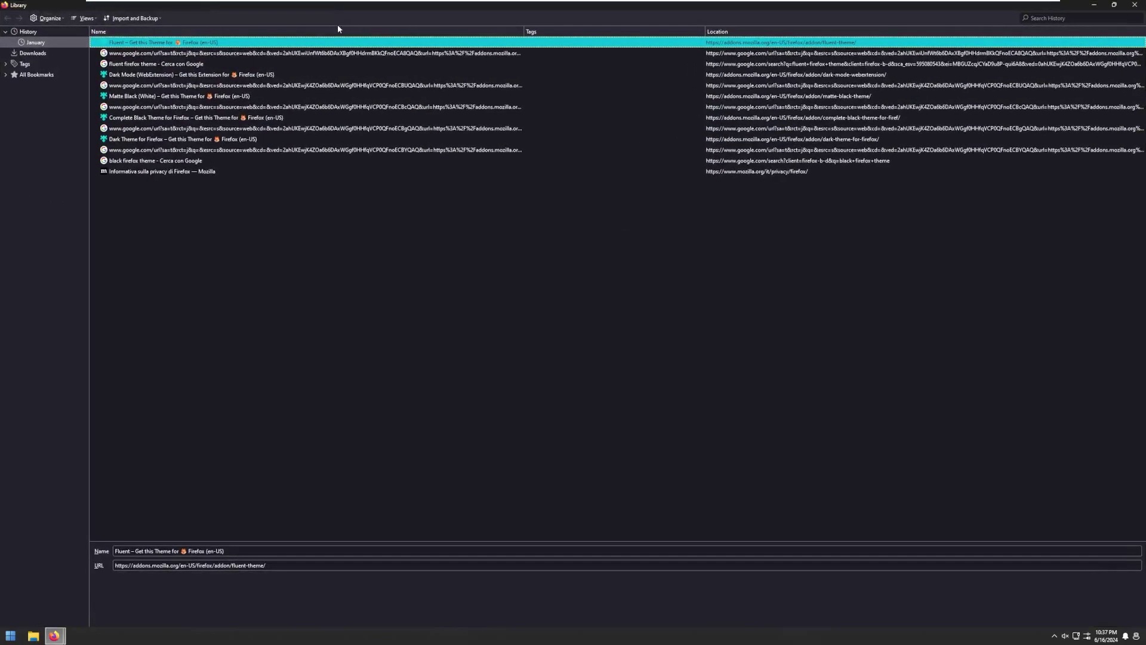
double_click(285, 9)
click(143, 169)
right_click(128, 172)
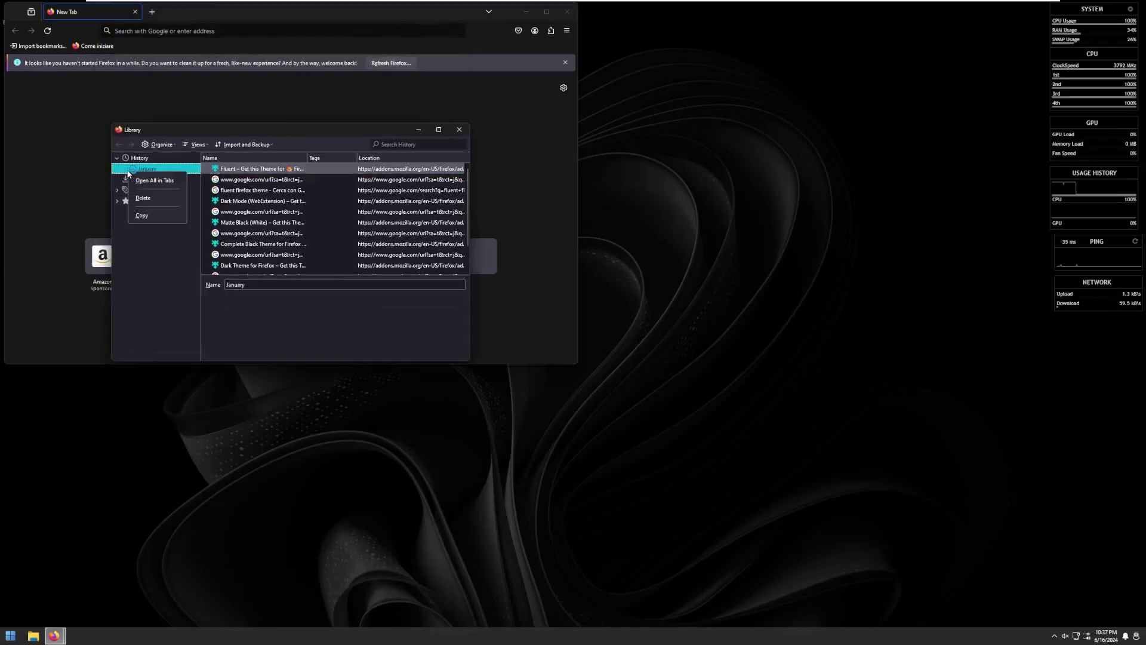
click(301, 211)
scroll(309, 226, down, 1)
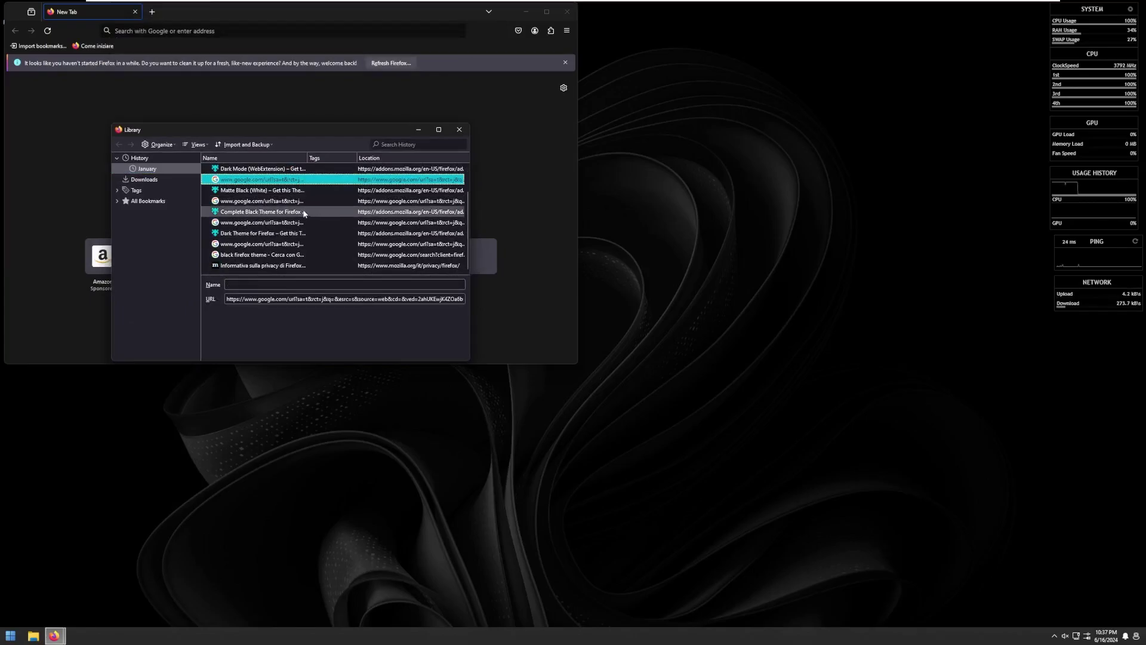
click(161, 169)
right_click(164, 172)
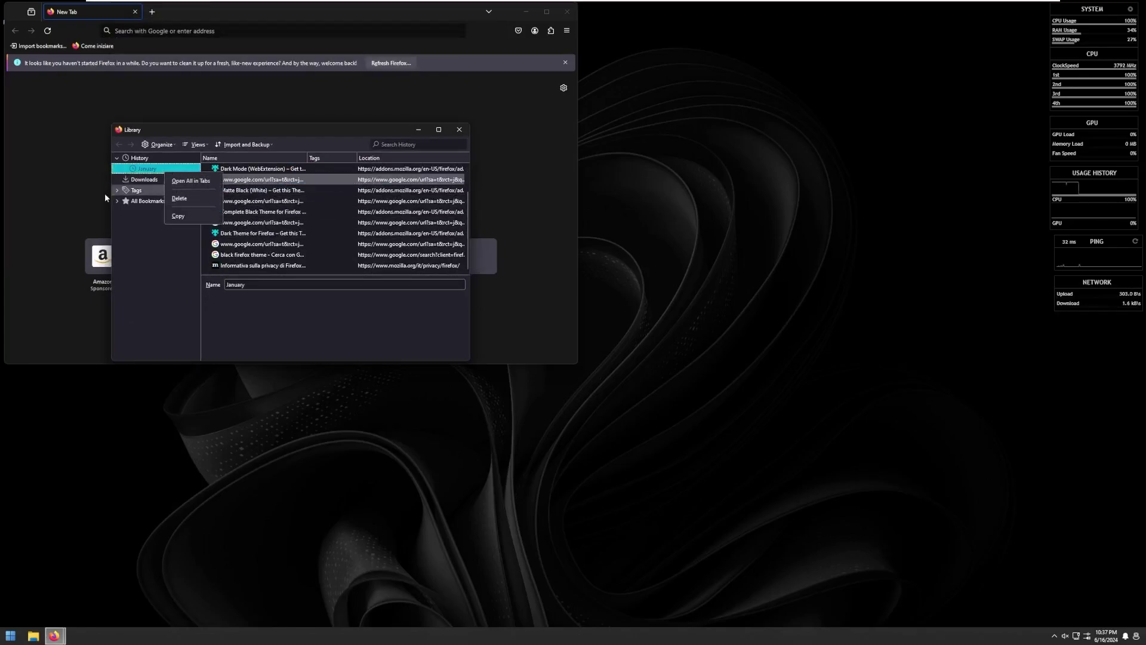
click(459, 130)
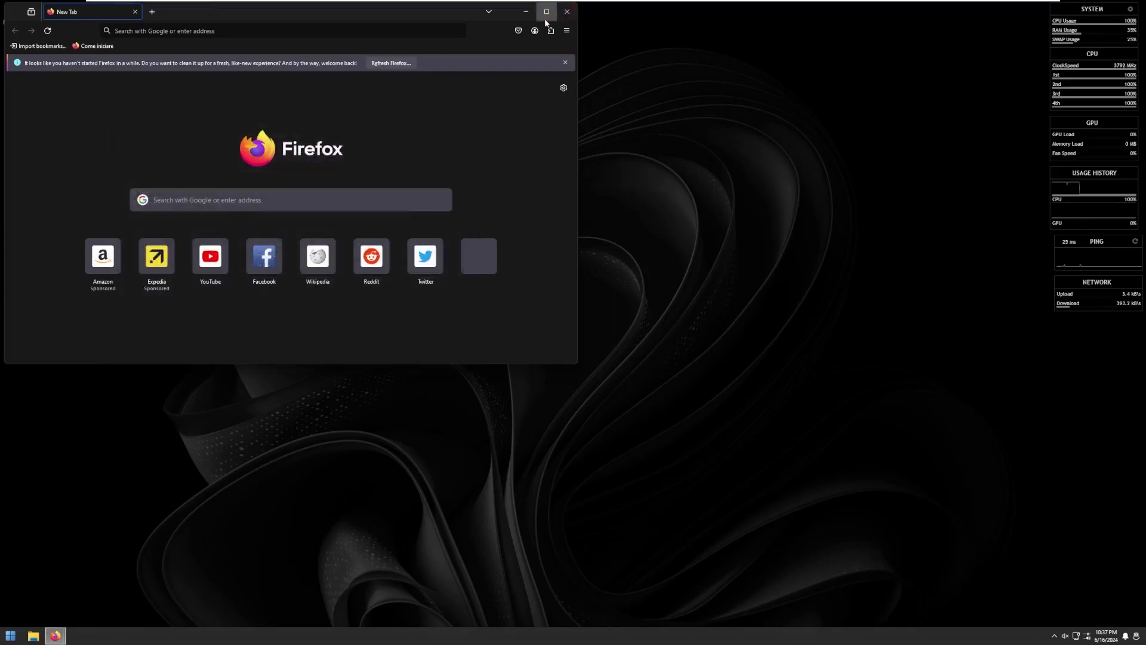
click(567, 12)
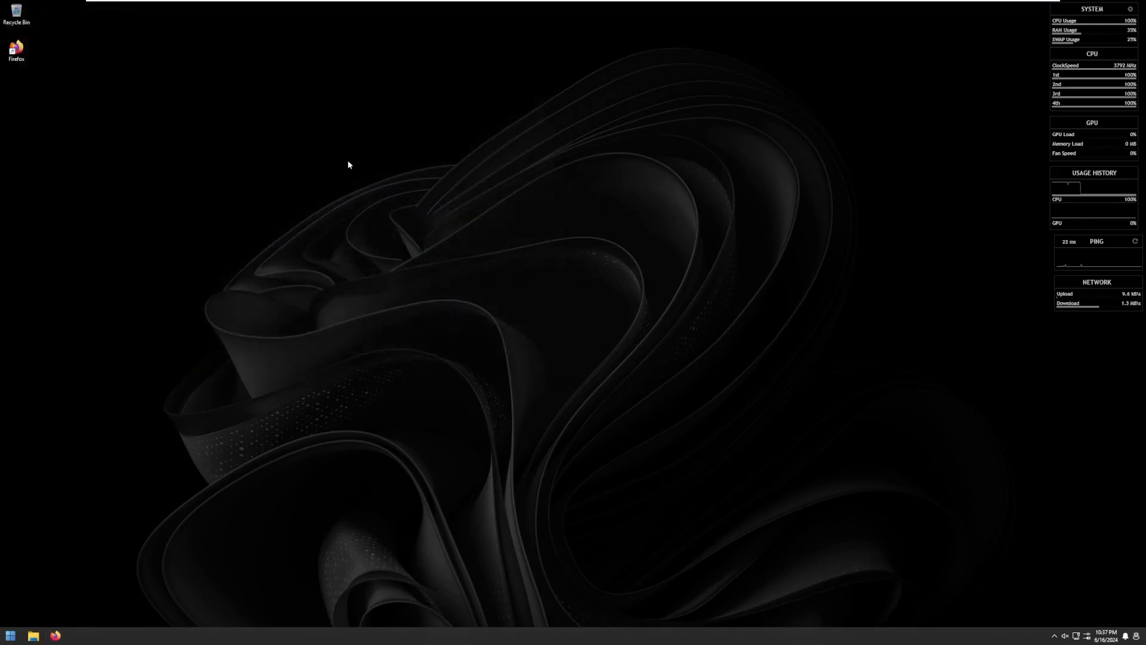
Step: Drag the SYSTEM widget to mid-desktop, open and close its OPTIONS panel, and show its skin actions
drag(269, 283, 201, 374)
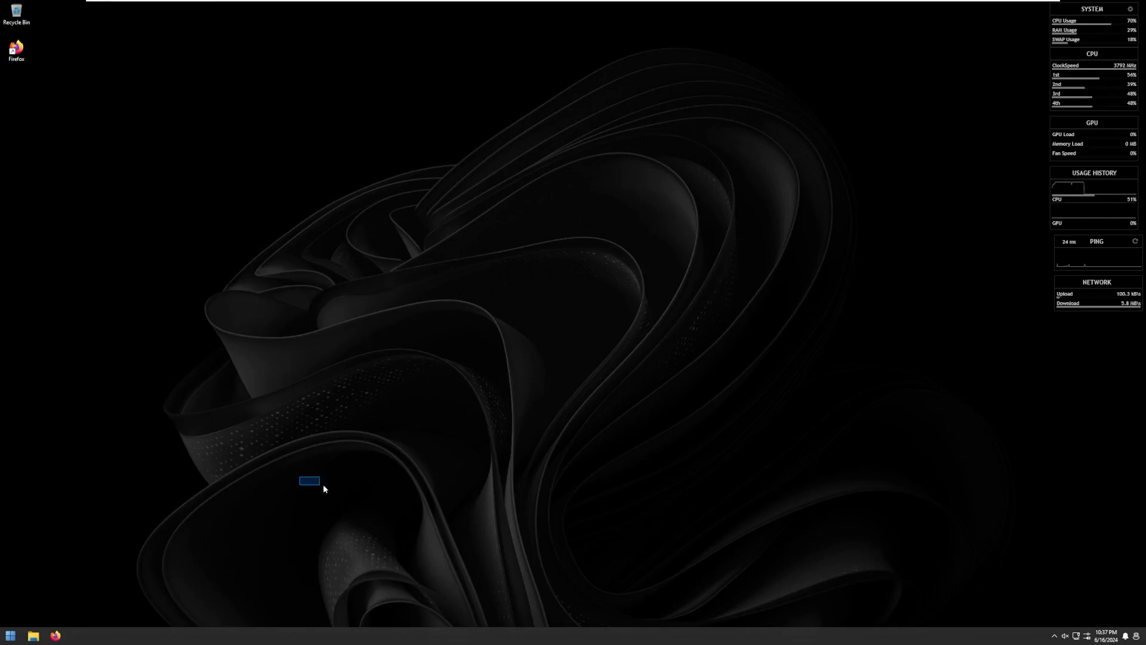
drag(323, 488, 672, 179)
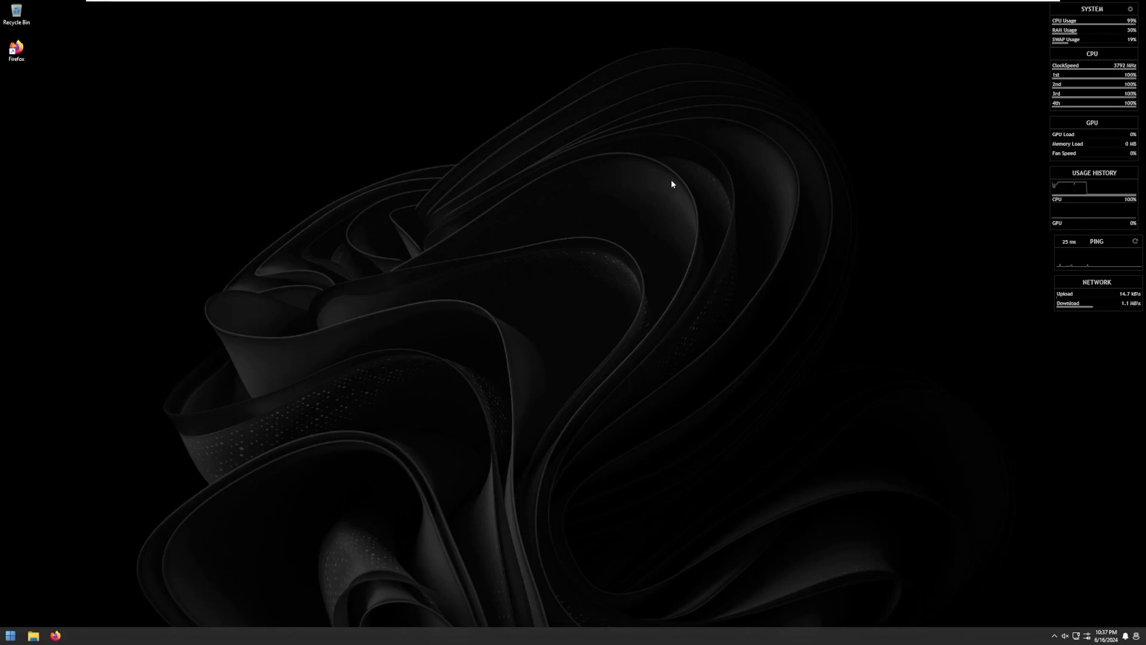
drag(1089, 9, 415, 166)
click(453, 166)
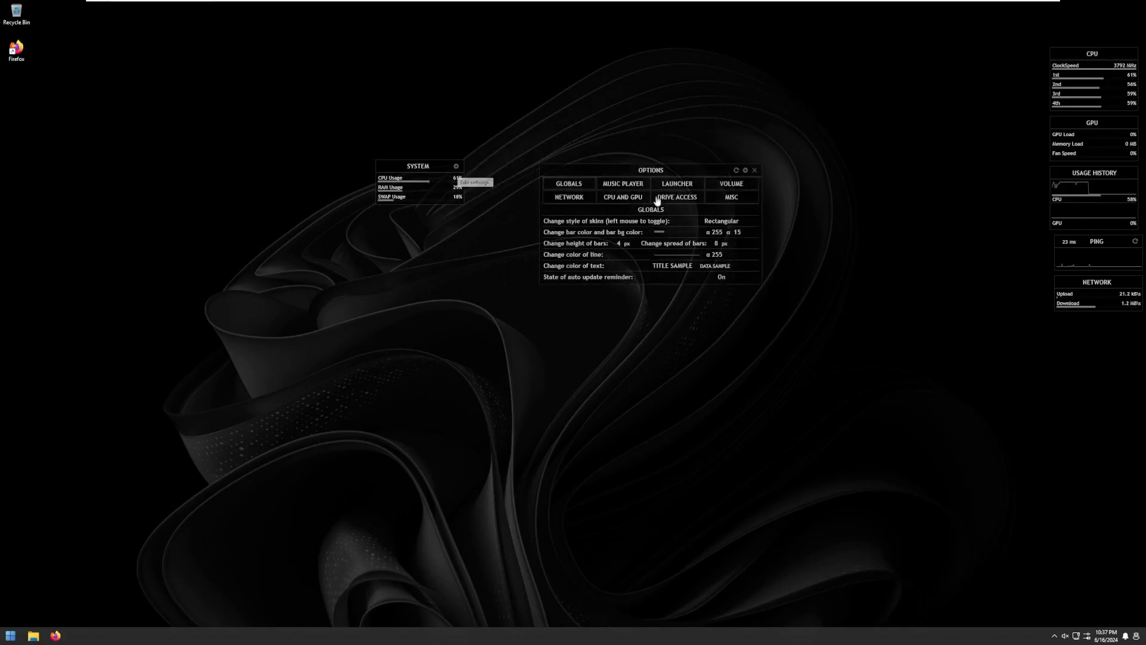
click(754, 171)
right_click(447, 171)
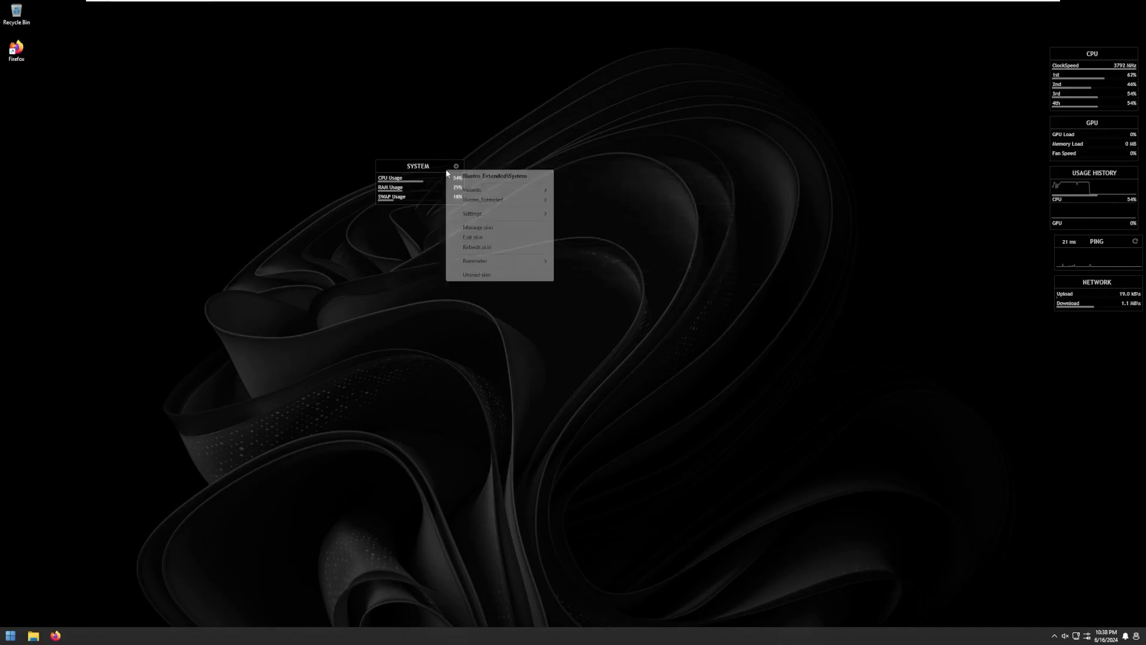
Step: Open and close the System skin's folder, then drag SYSTEM back to the top-right corner
click(469, 177)
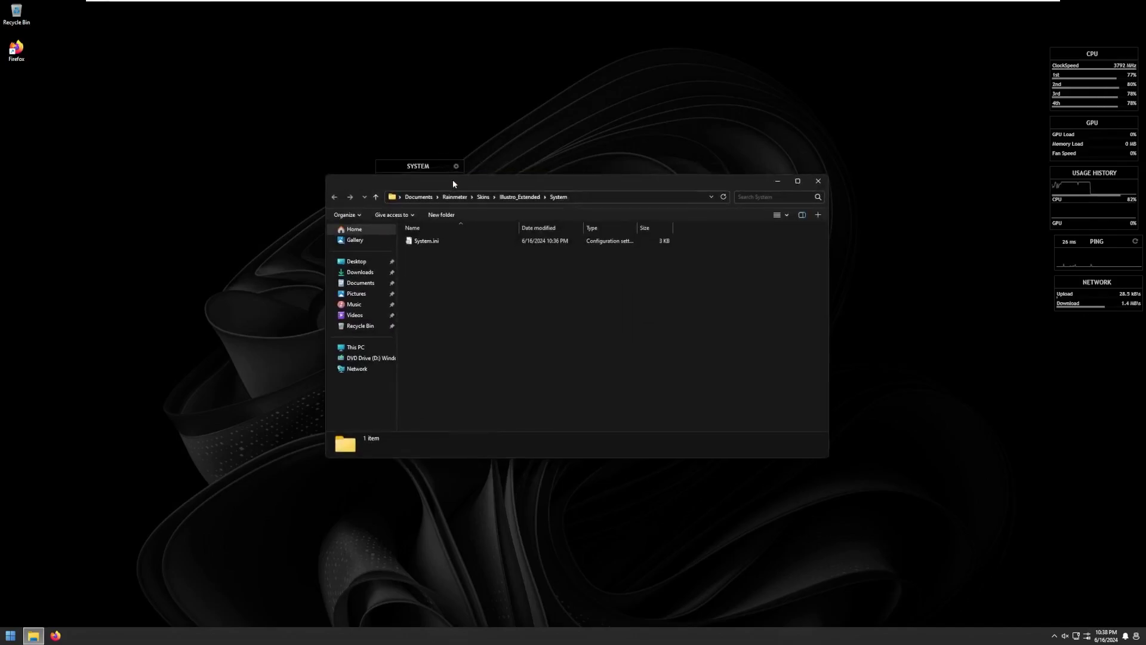
click(818, 180)
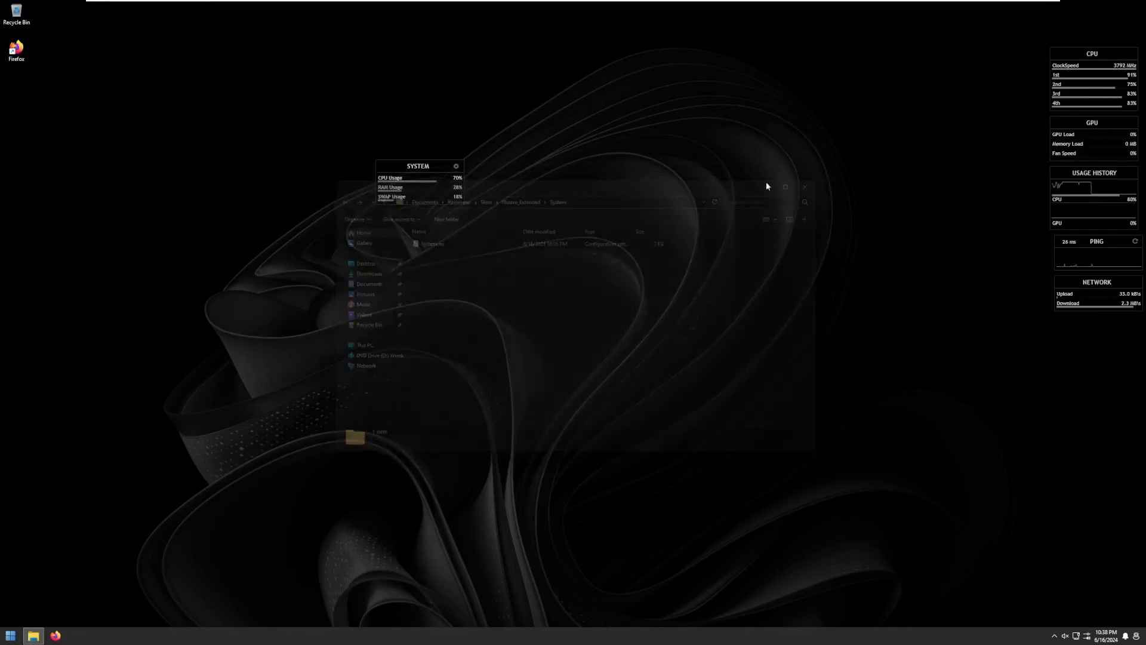
drag(424, 167, 1101, 18)
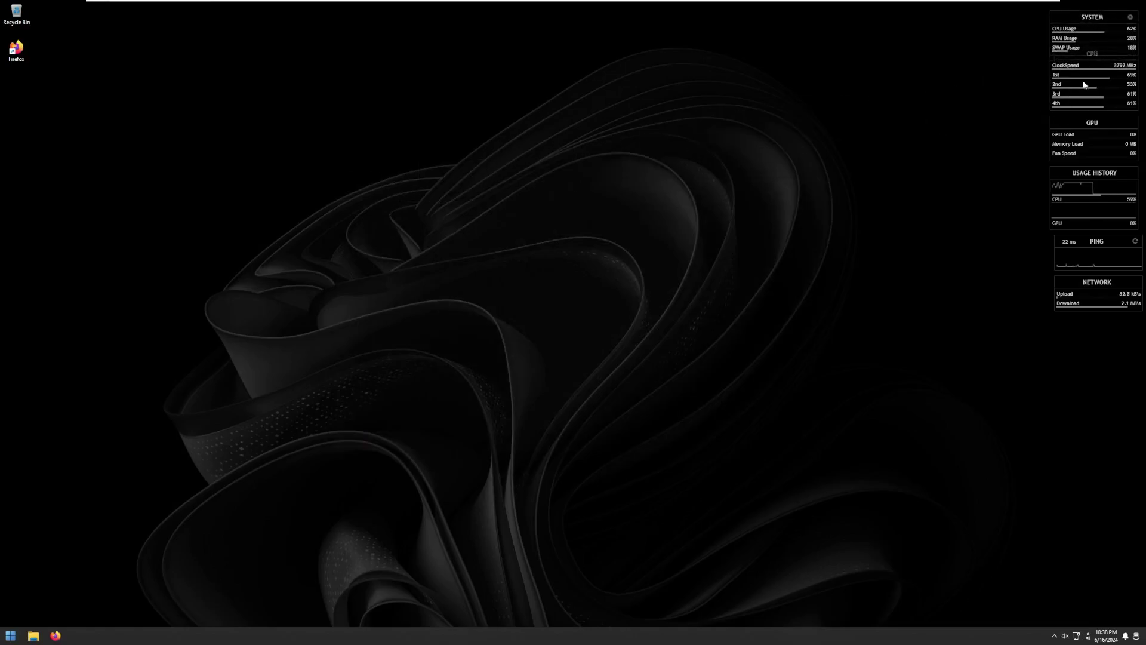
Step: Check the Ping and Network skin actions and open then close Resource Monitor
right_click(1094, 247)
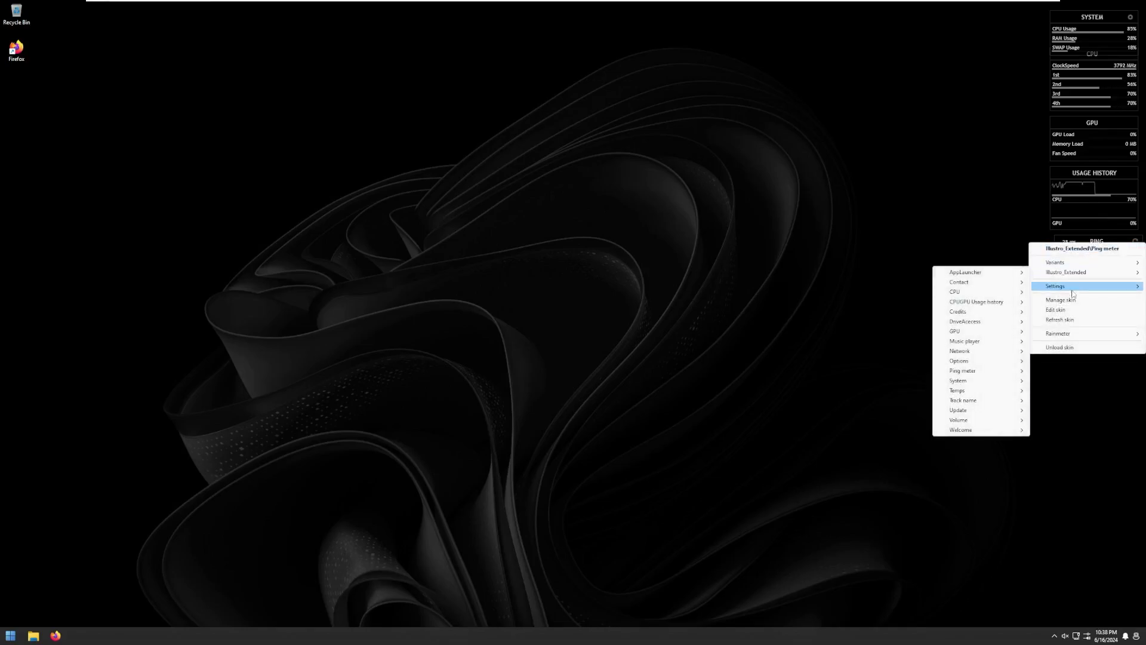
click(973, 217)
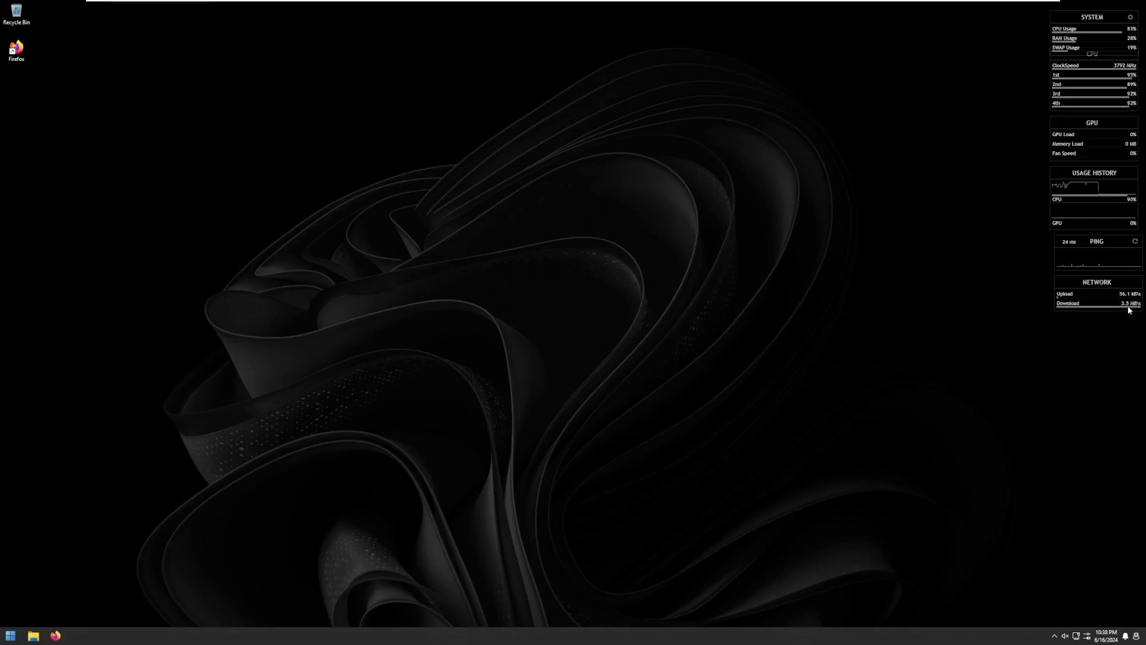
click(1066, 306)
right_click(1069, 283)
click(355, 19)
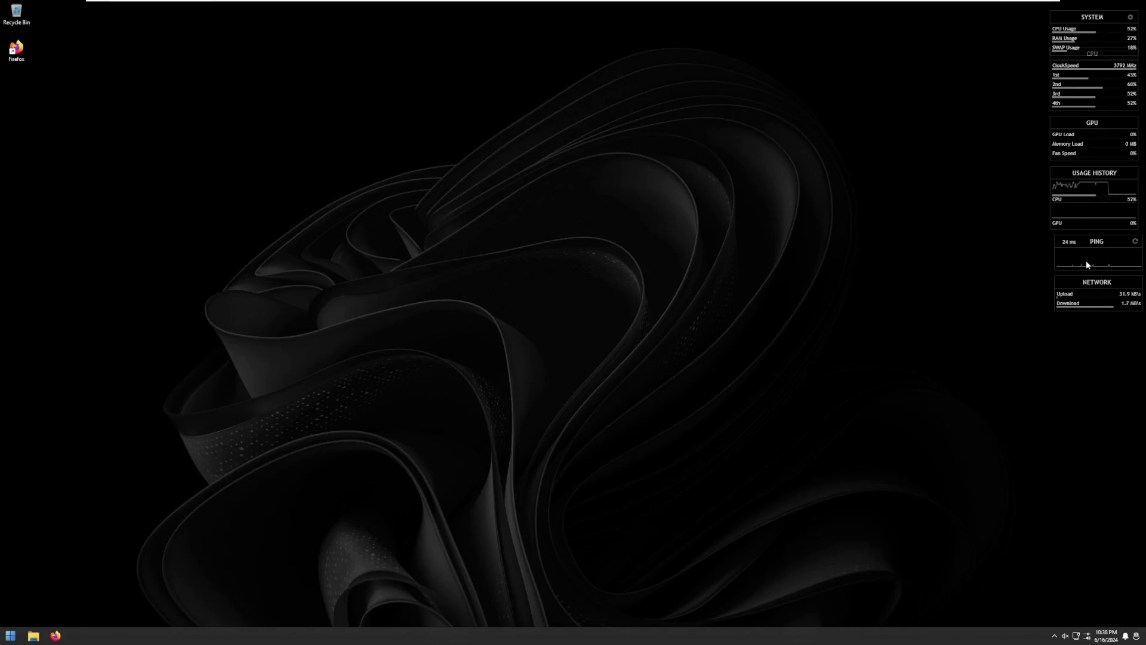
Step: Open the Start menu, peek at the hidden tray icons, and switch to the All Programs list
click(10, 635)
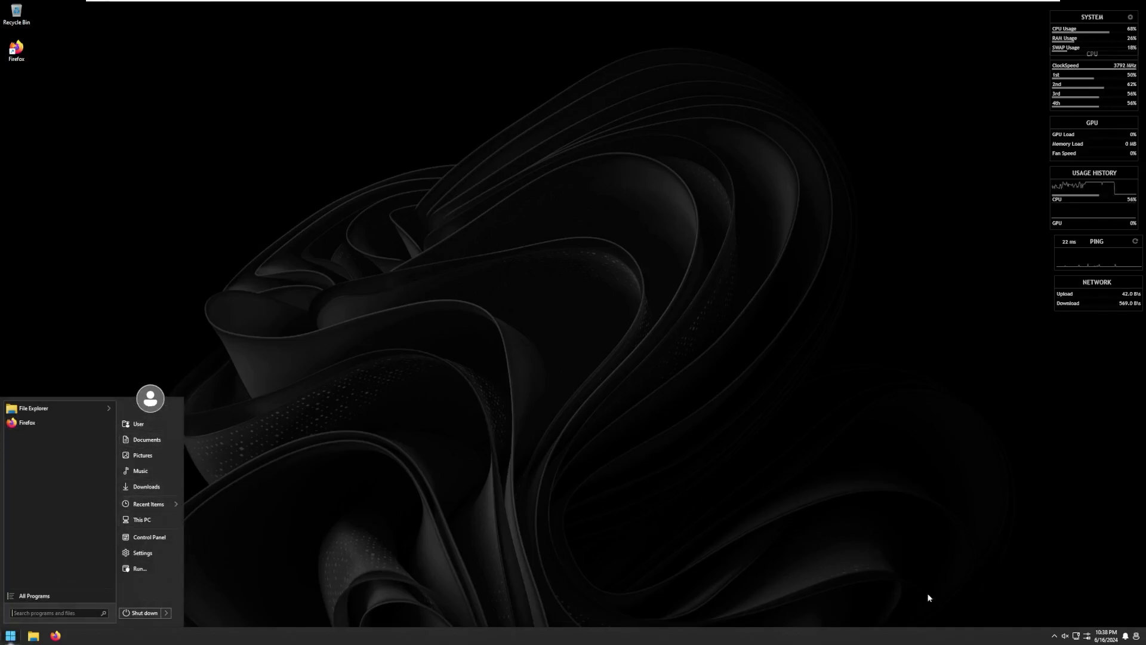
click(1054, 637)
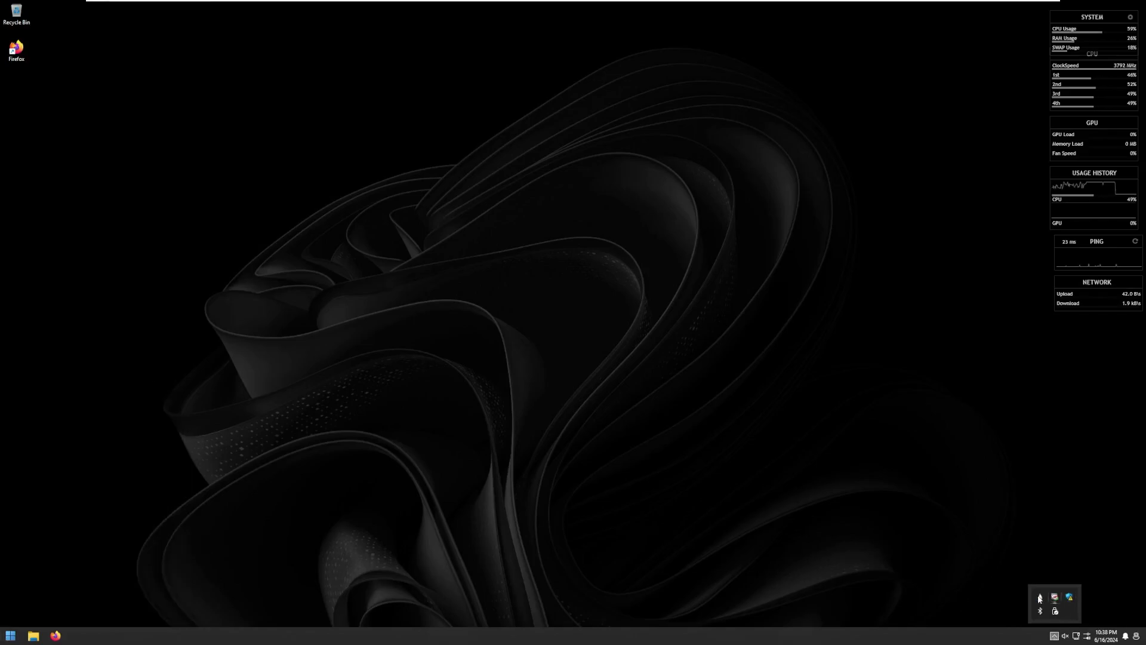
key(super)
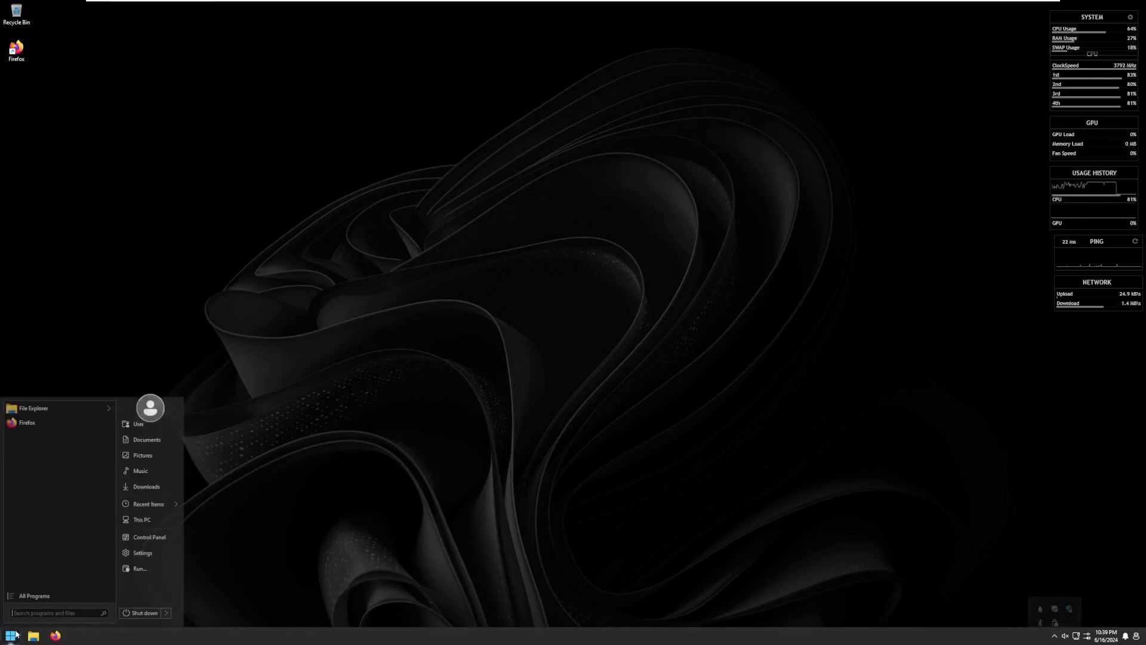
click(91, 589)
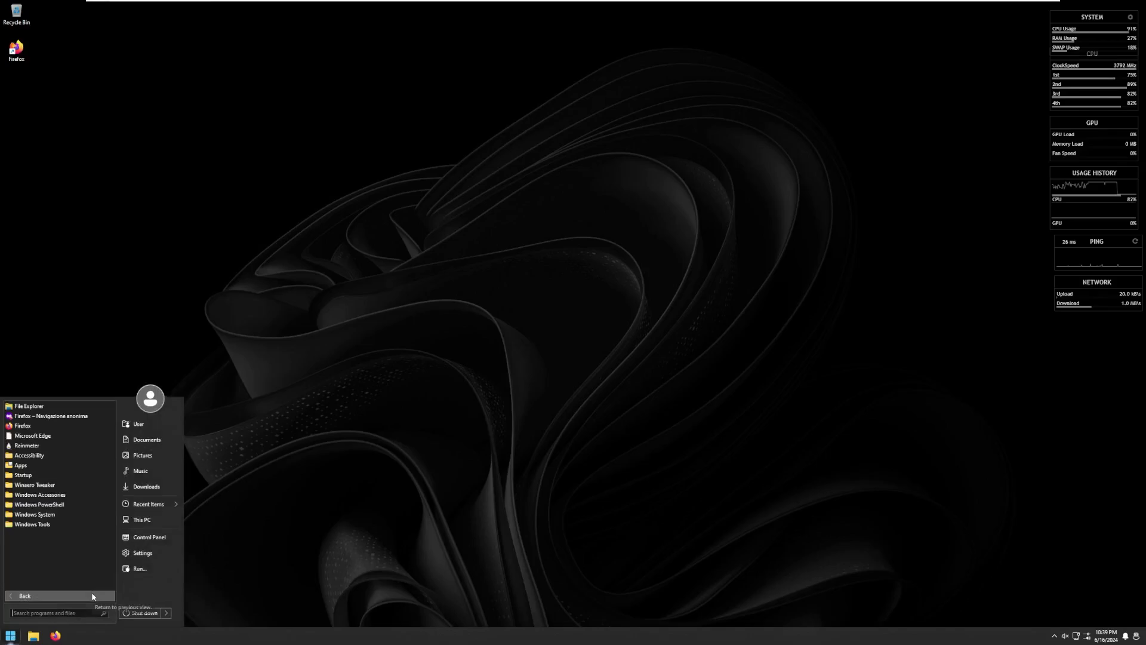
click(93, 594)
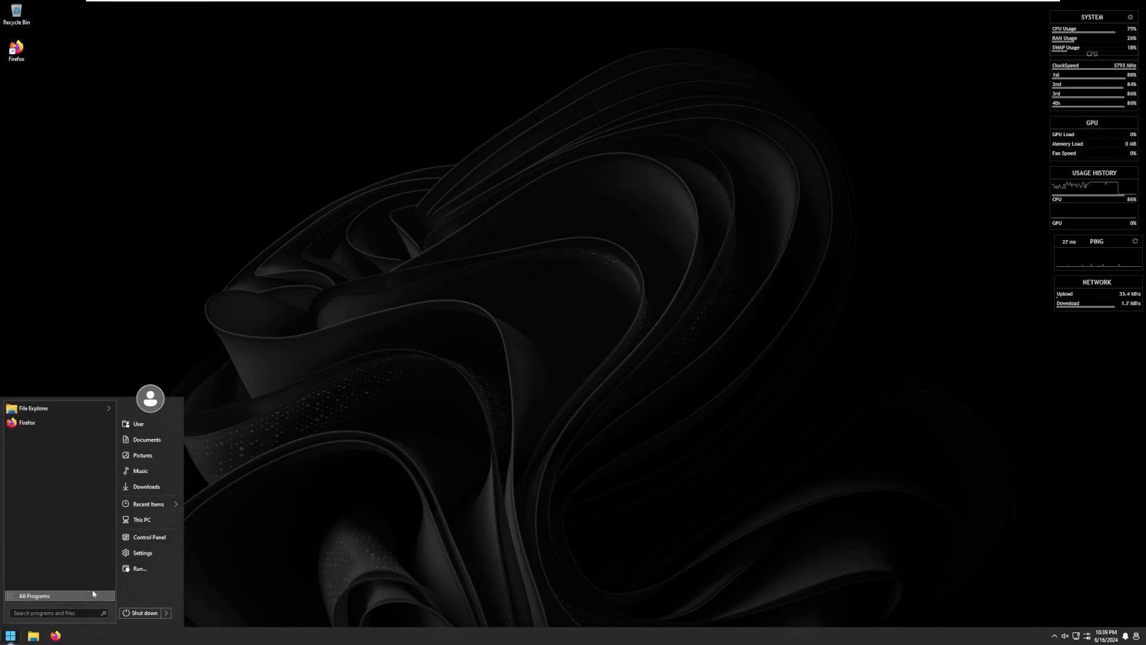
mouse_move(50, 413)
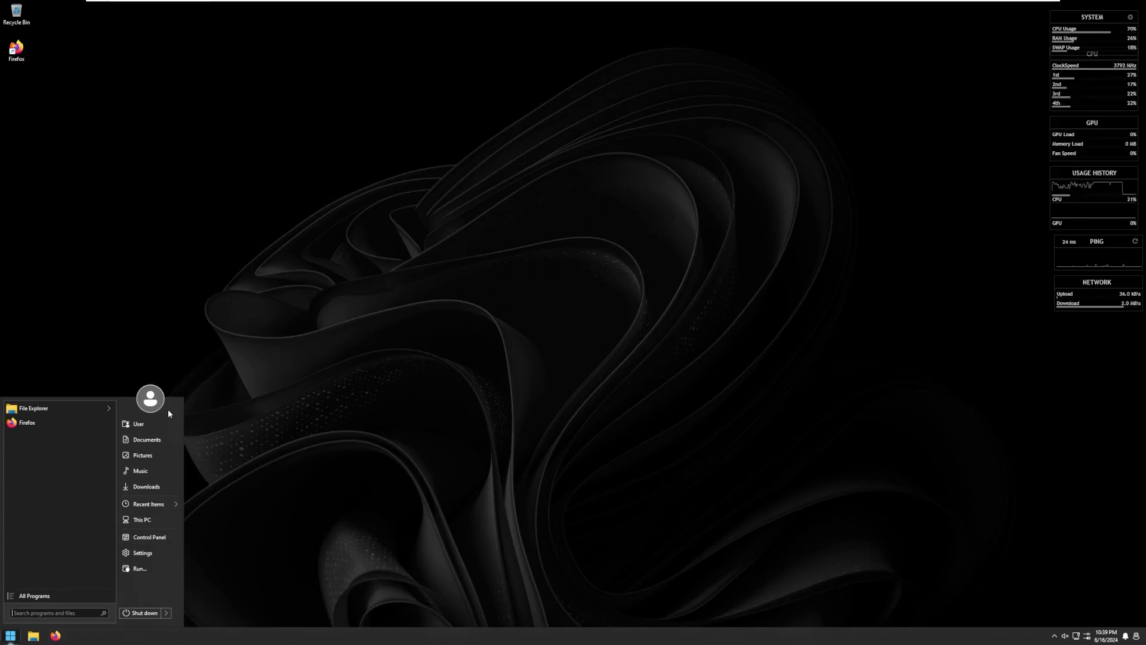
click(46, 594)
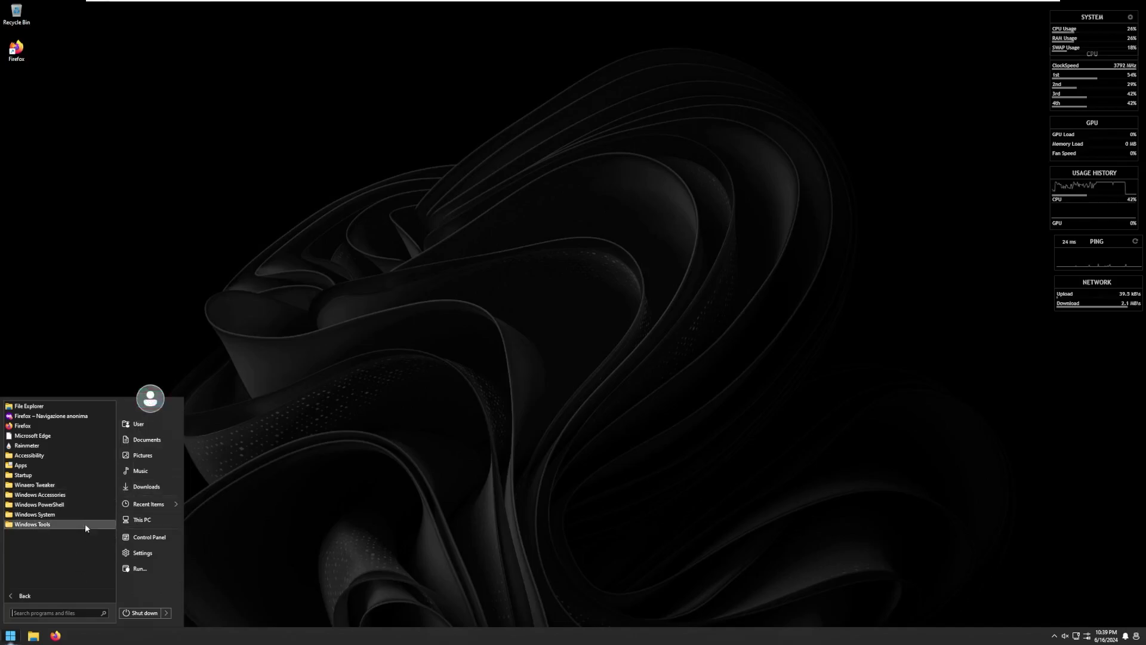
Step: Try launching Microsoft Edge, dismiss the missing msedge.exe error, and reopen the program list
click(51, 436)
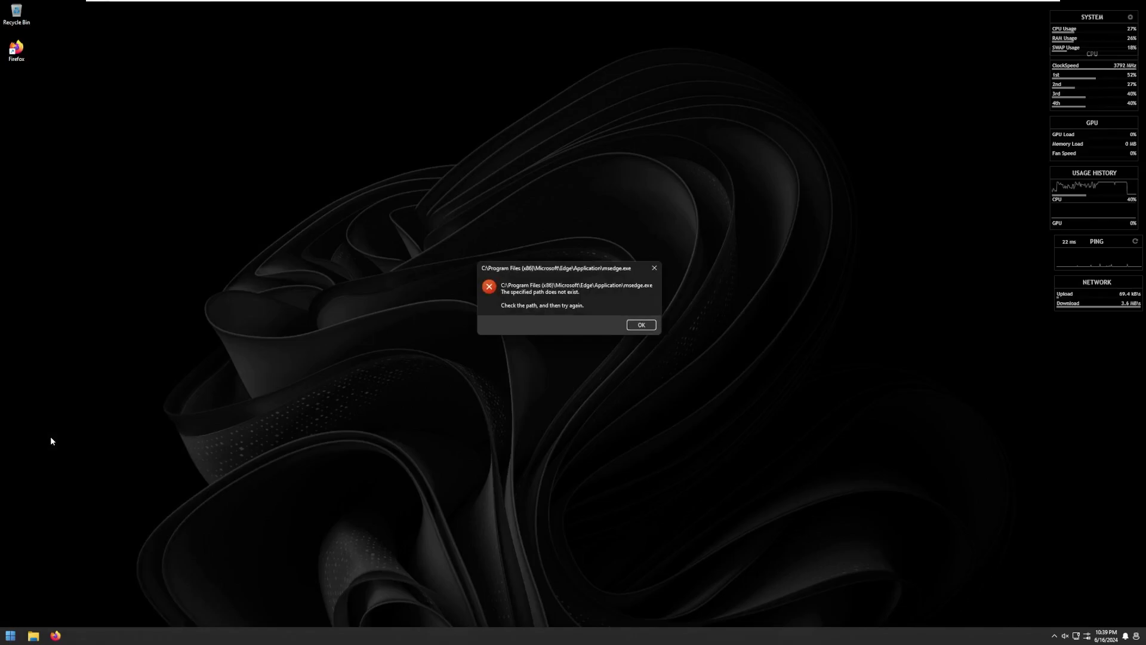
click(641, 325)
click(10, 635)
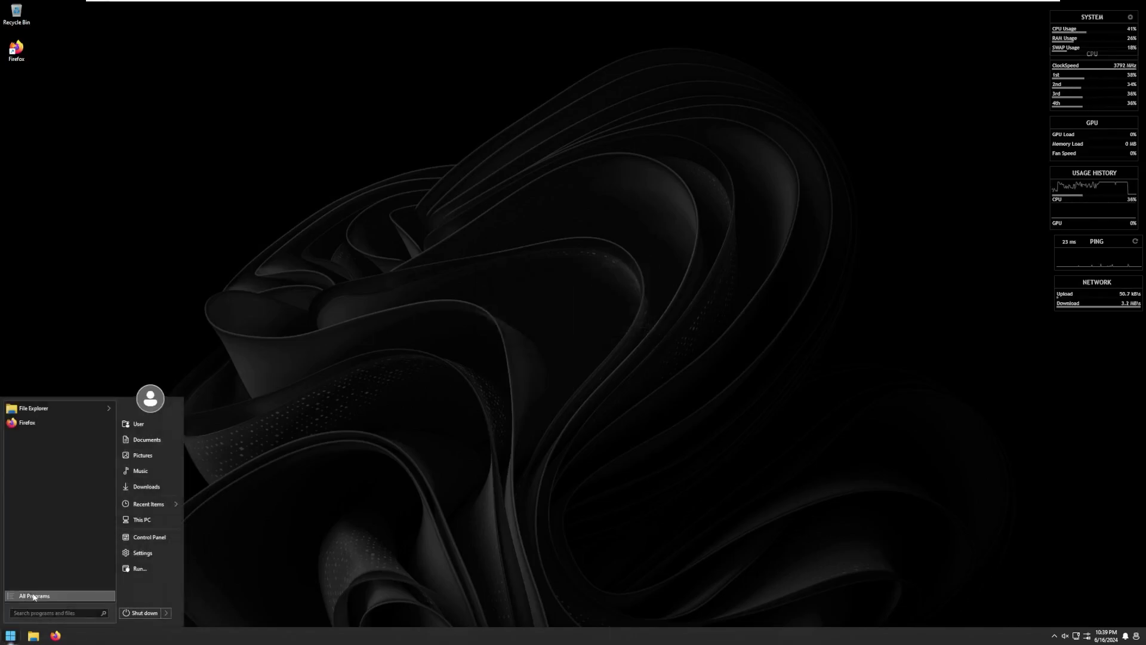
click(27, 596)
key(super)
Step: Show the All Programs list in the Start menu and expand its Apps folder
click(11, 635)
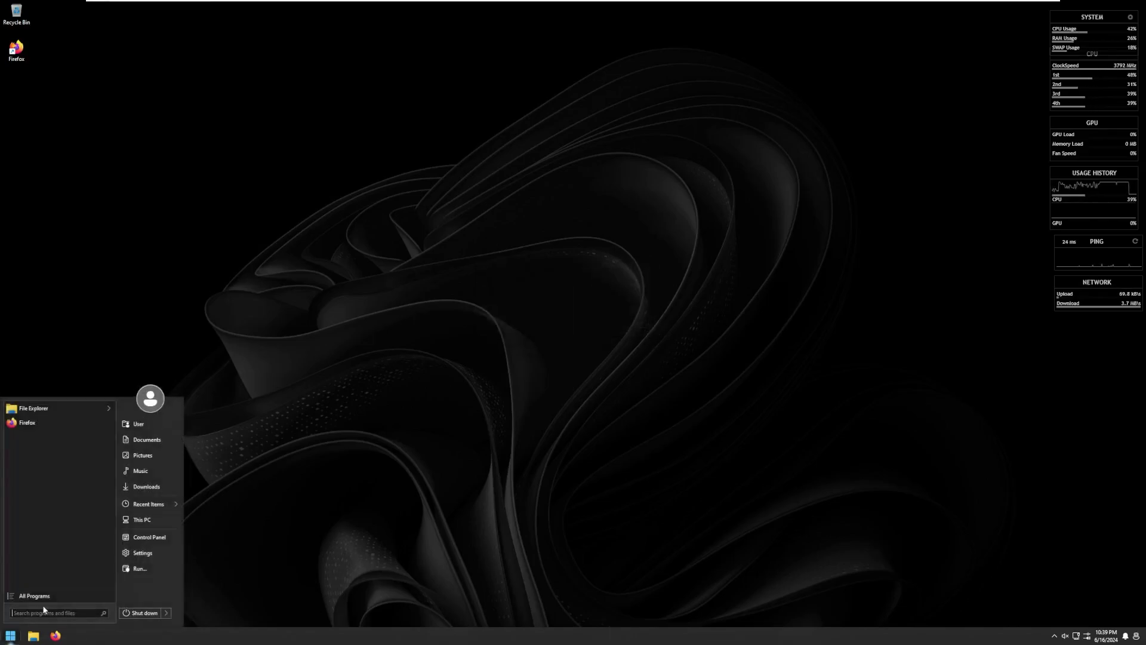
click(27, 596)
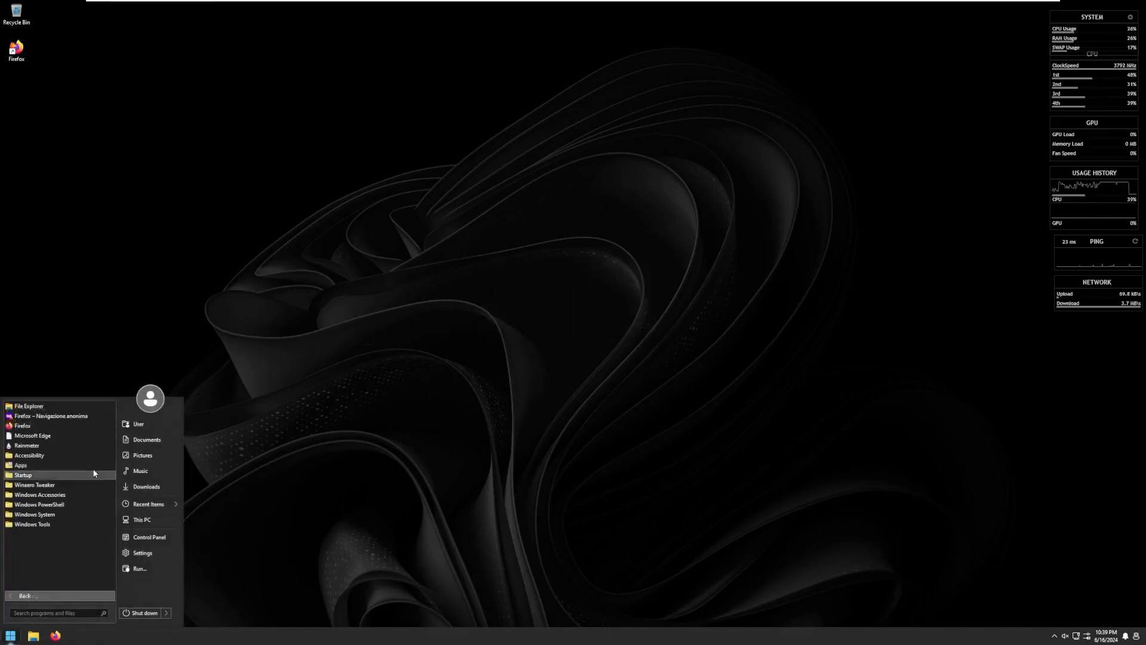
click(43, 462)
drag(112, 427, 115, 477)
key(super)
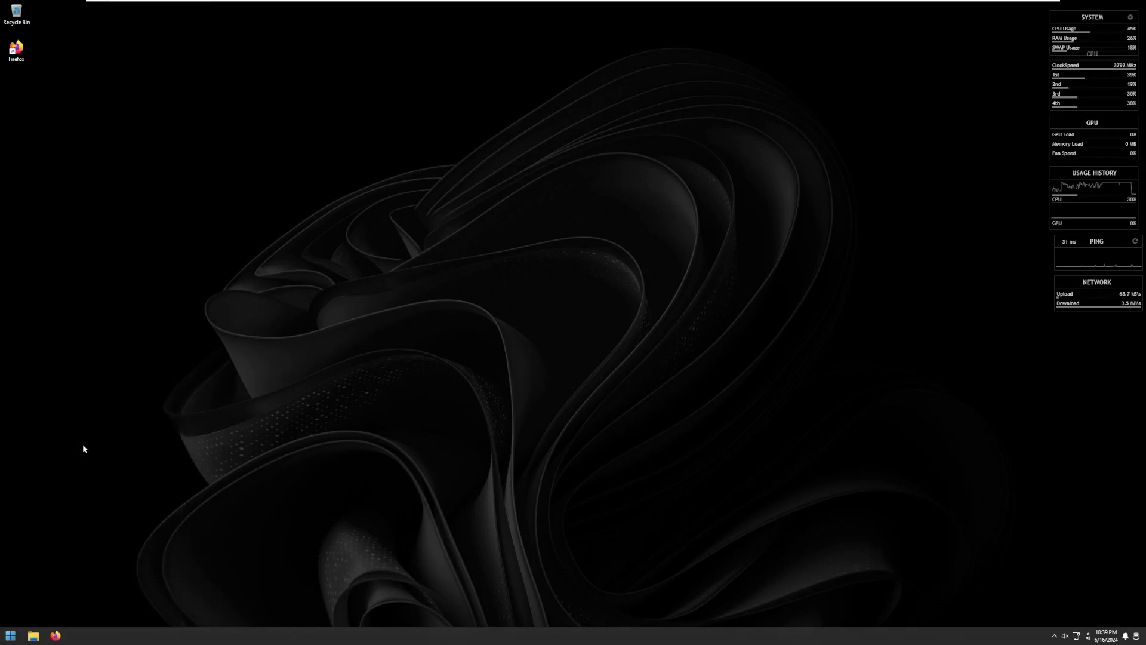
key(super)
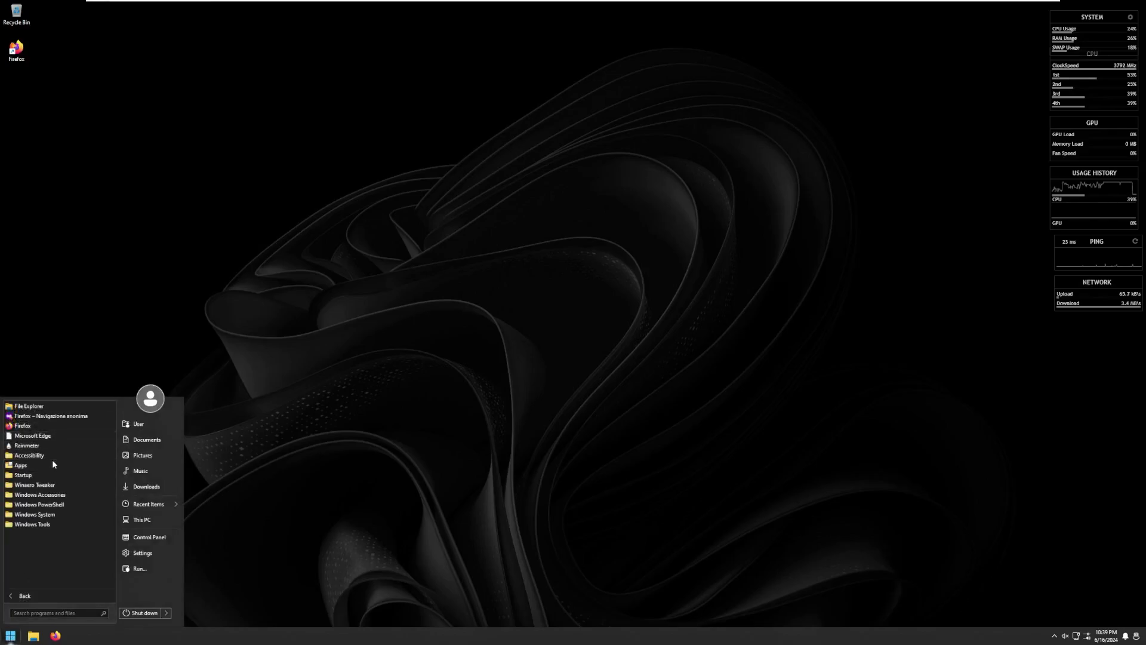
click(48, 463)
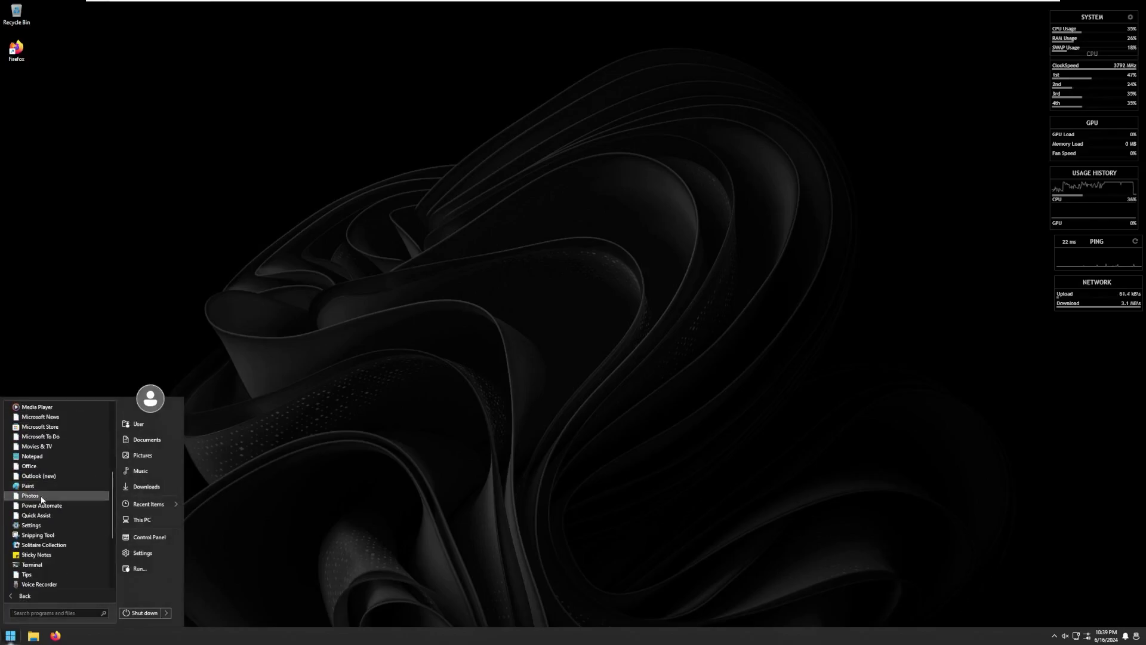
key(super)
key(super)
click(28, 595)
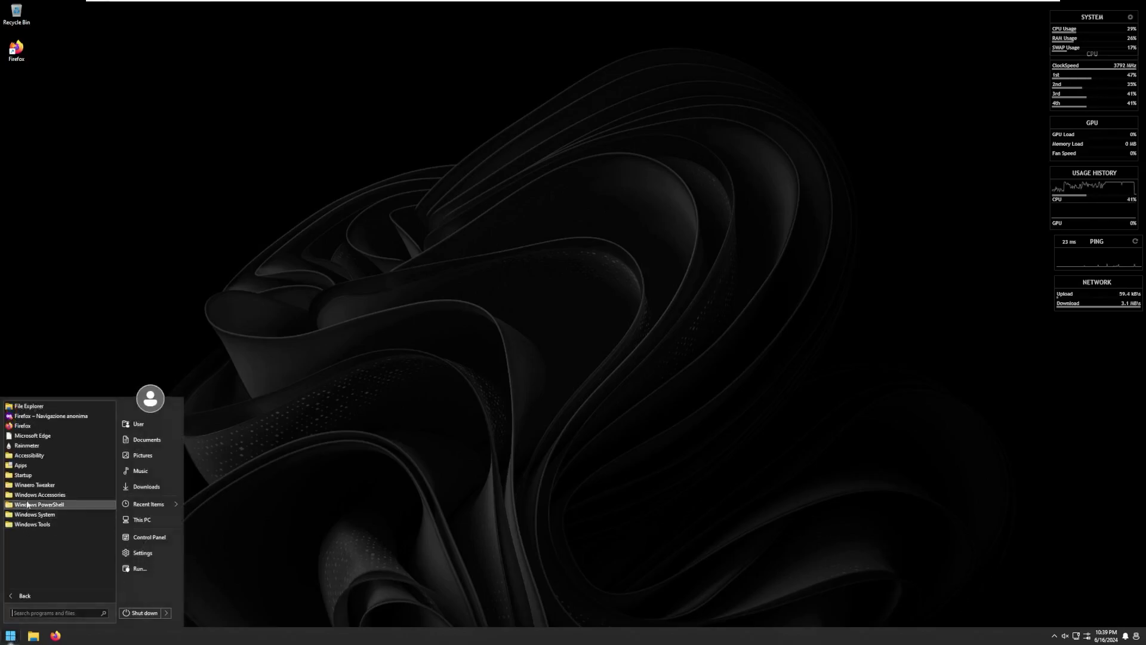
click(24, 465)
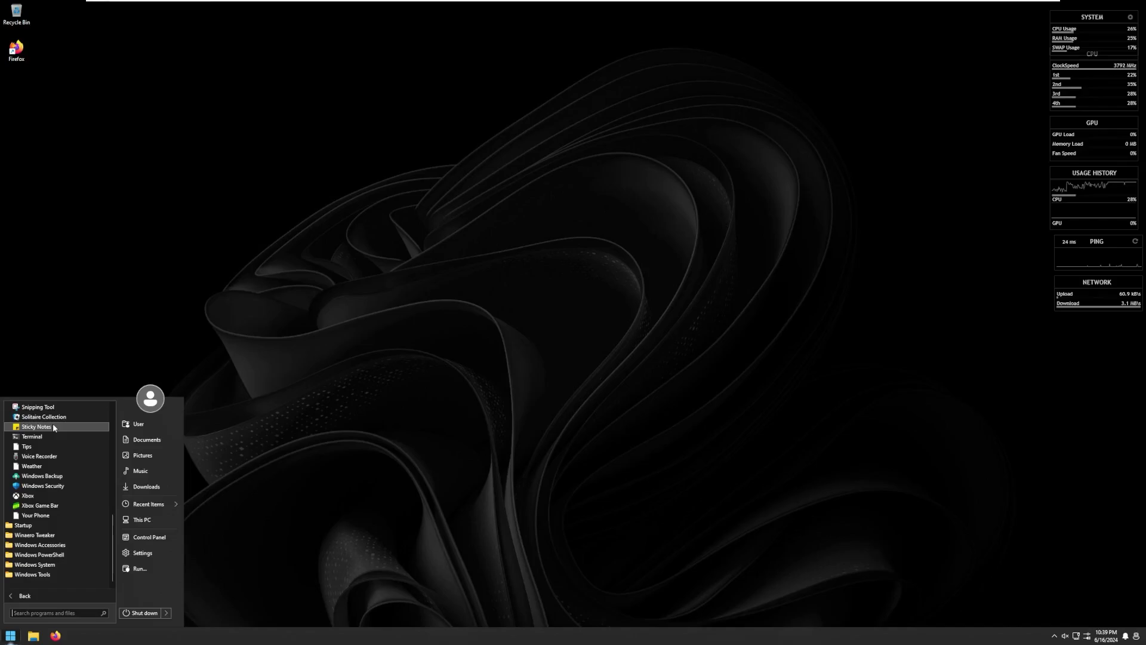
Step: Scroll the program list and expand Windows Accessories, System Tools, Windows PowerShell and Windows Tools
scroll(38, 486, up, 3)
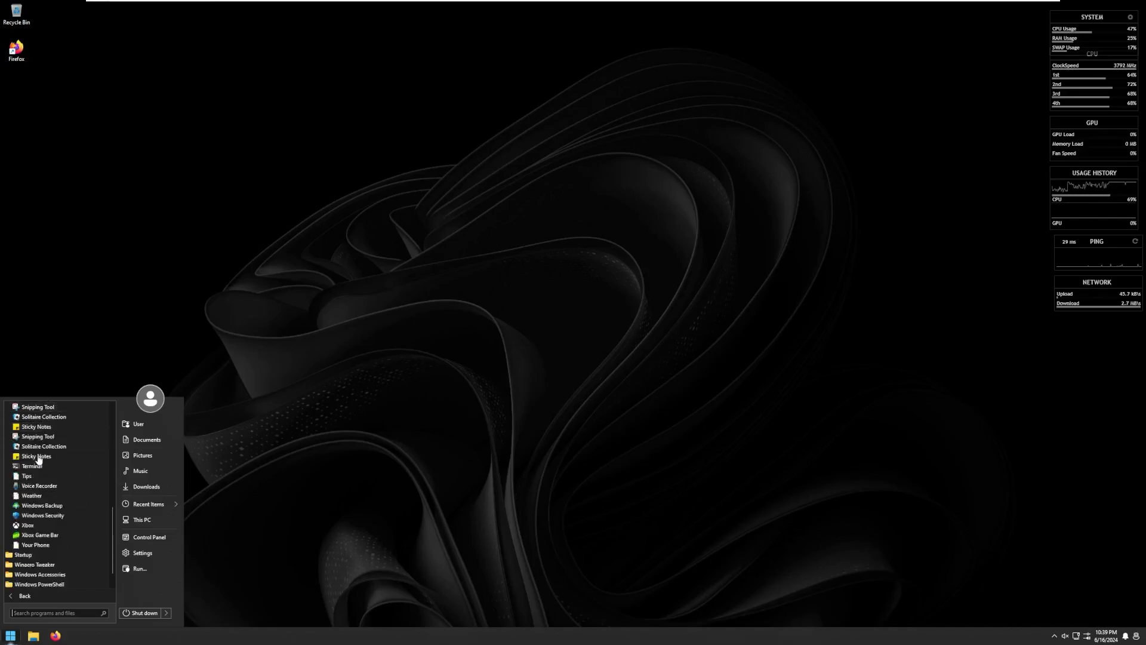
scroll(38, 489, down, 3)
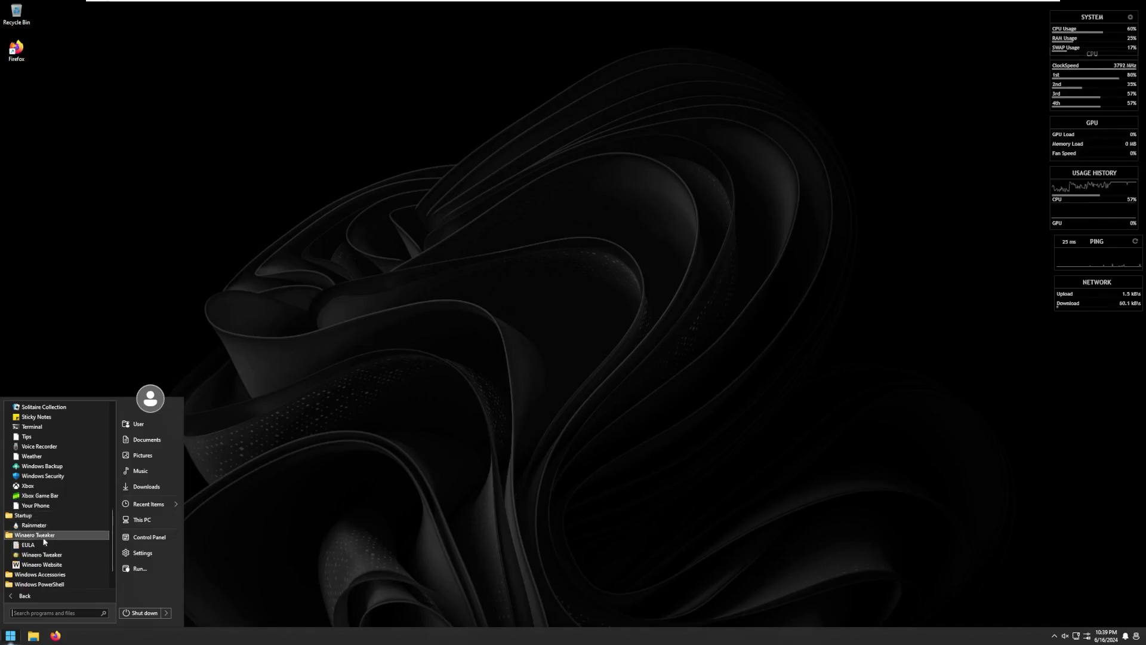
scroll(46, 537, down, 1)
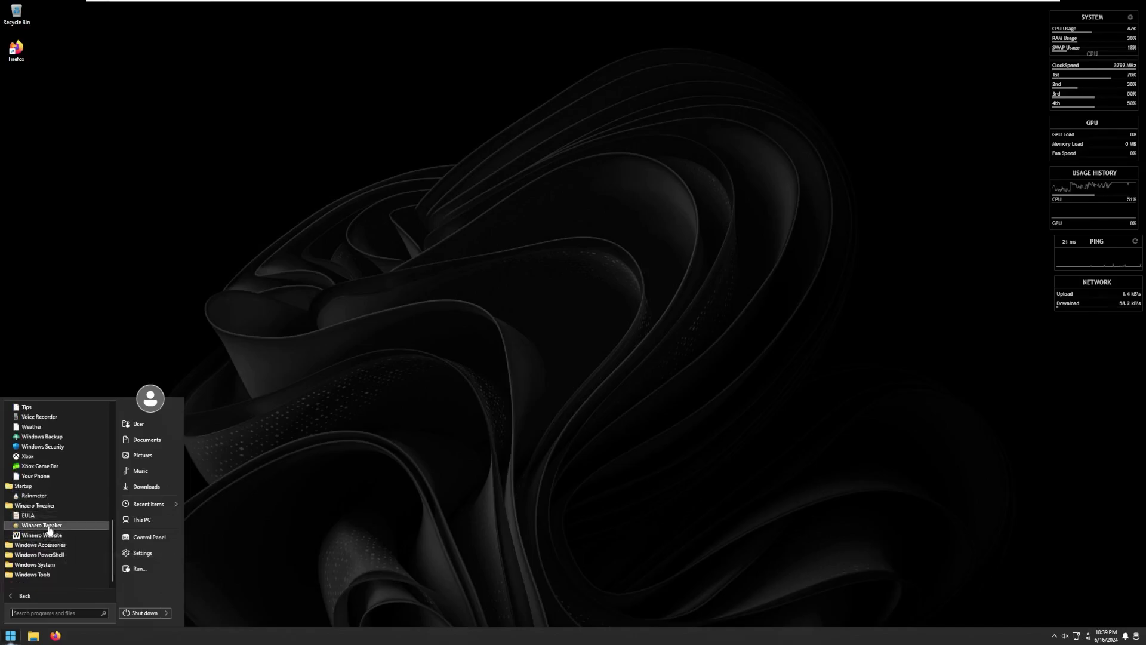
click(41, 544)
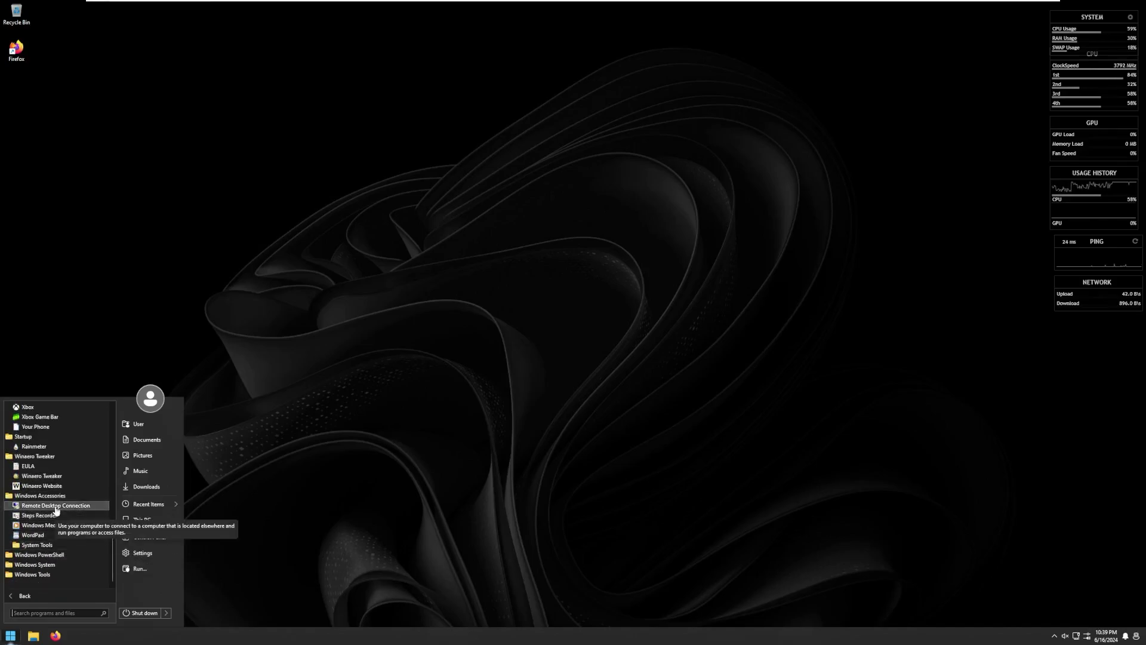
click(74, 545)
click(69, 555)
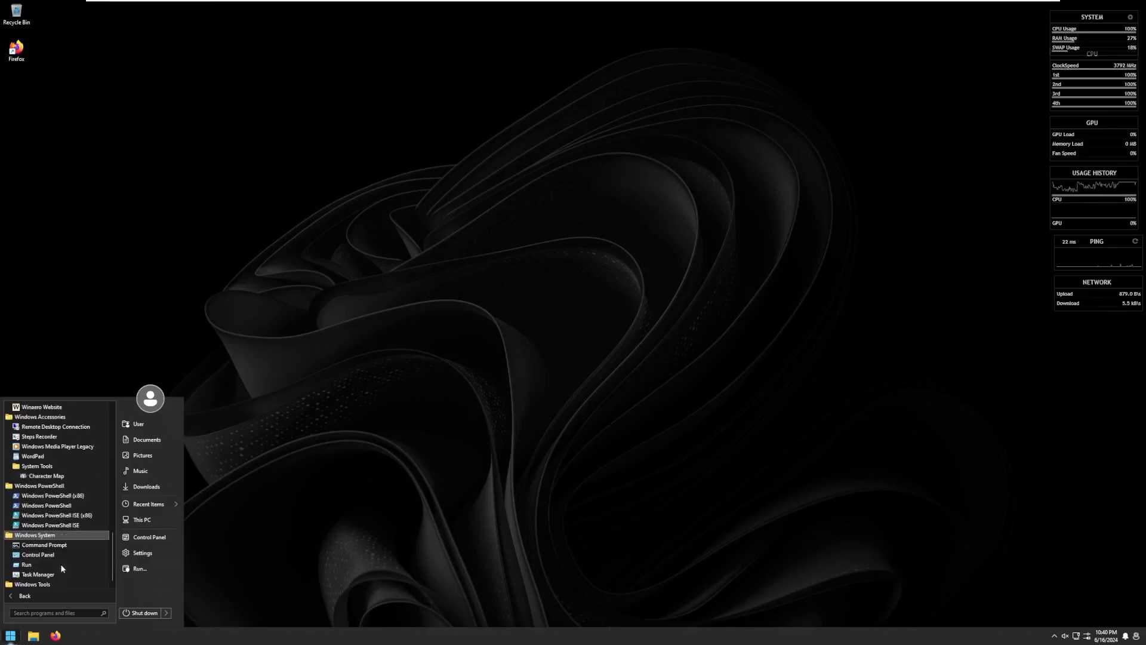
click(60, 563)
Step: Return to the Start menu's main view and close it to the desktop
scroll(58, 519, down, 2)
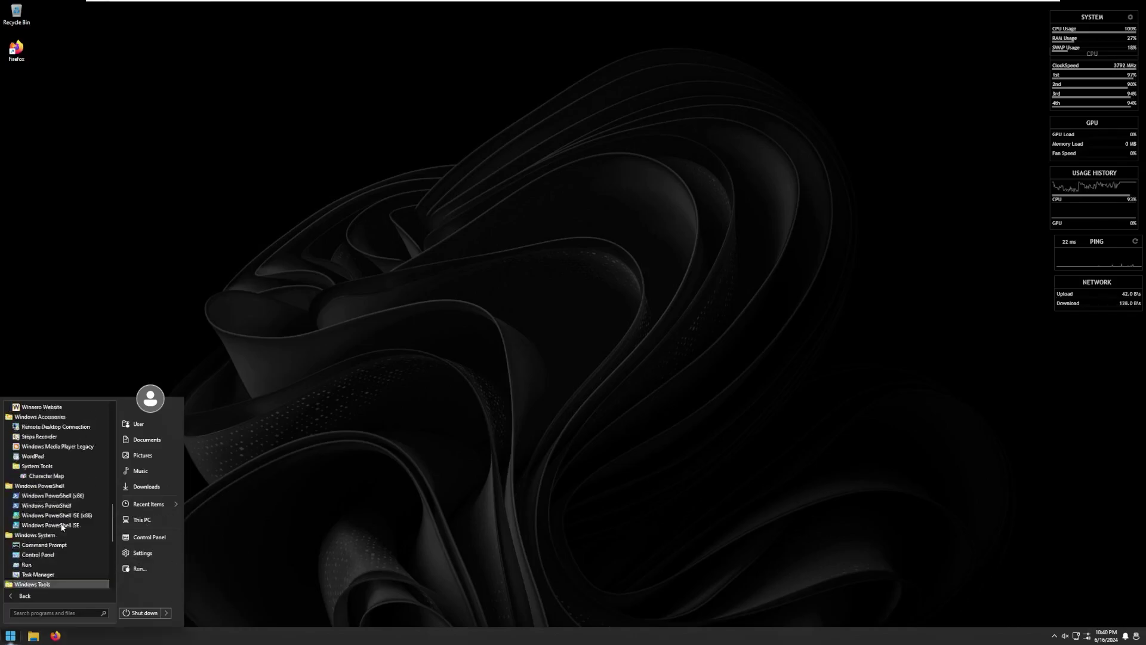
click(25, 595)
click(250, 607)
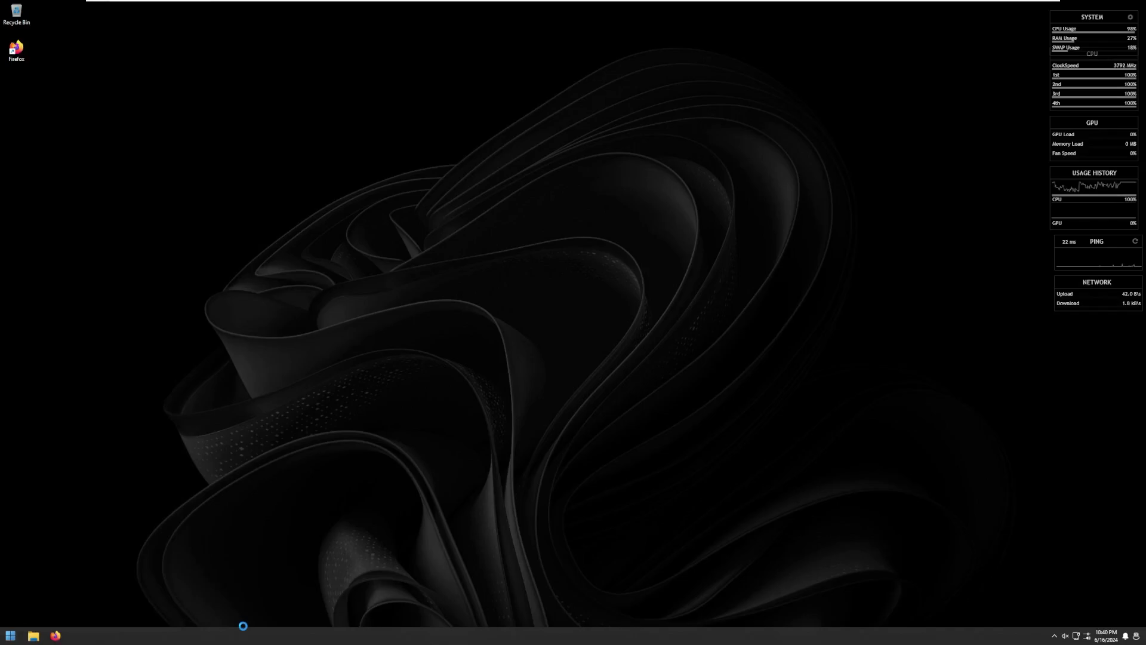
right_click(241, 626)
click(258, 590)
click(60, 113)
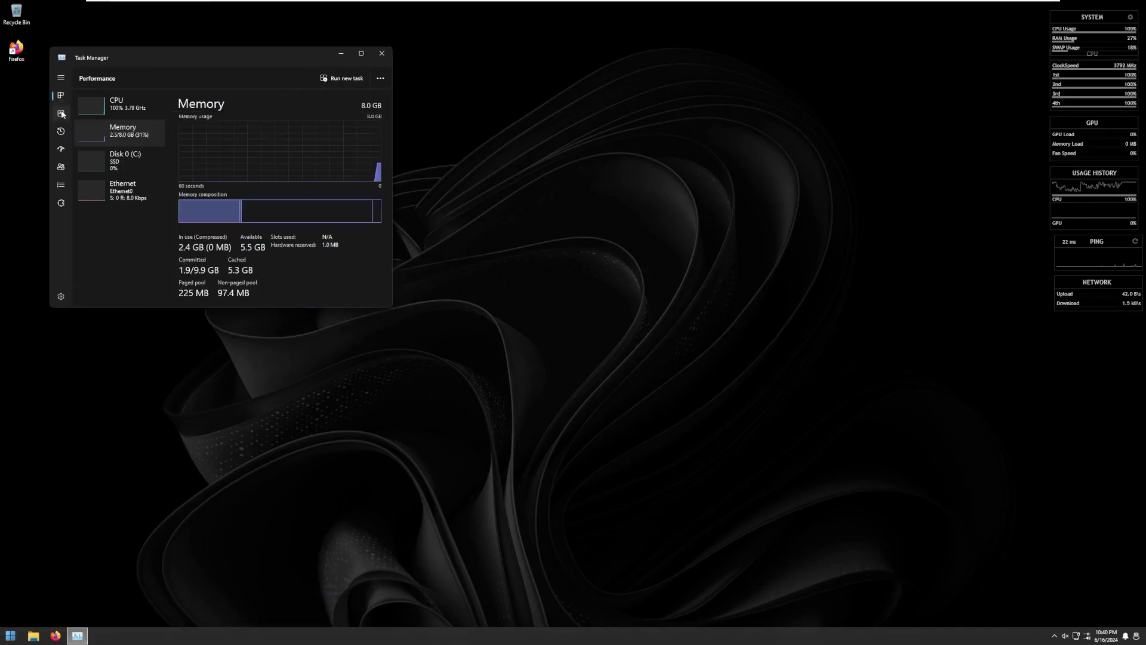
click(119, 104)
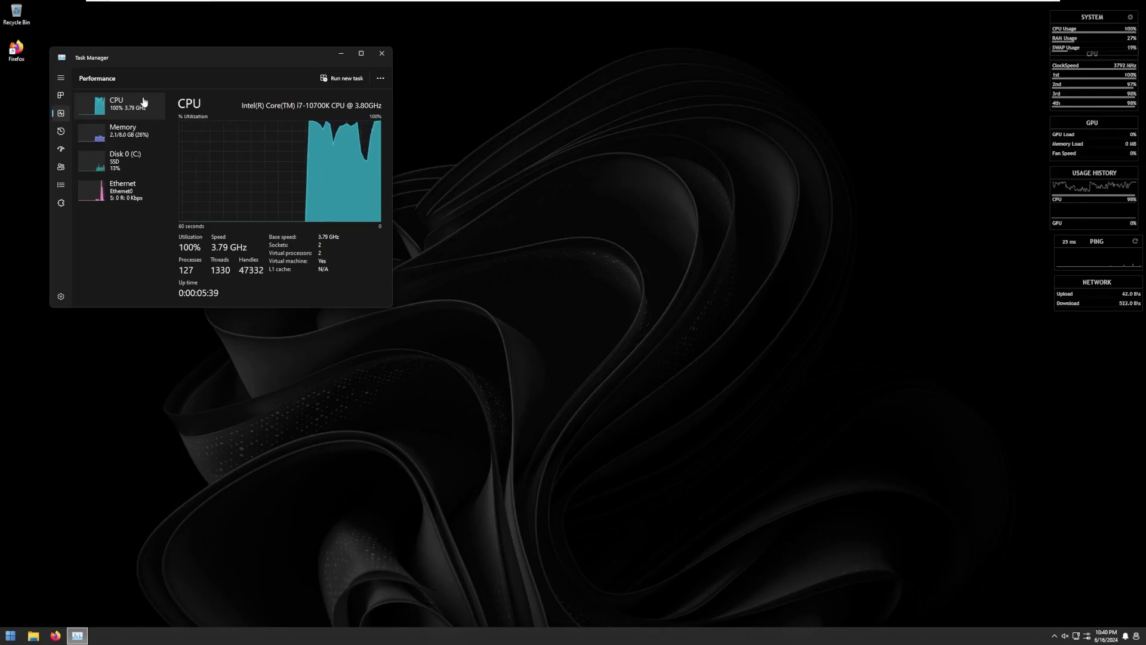
click(60, 96)
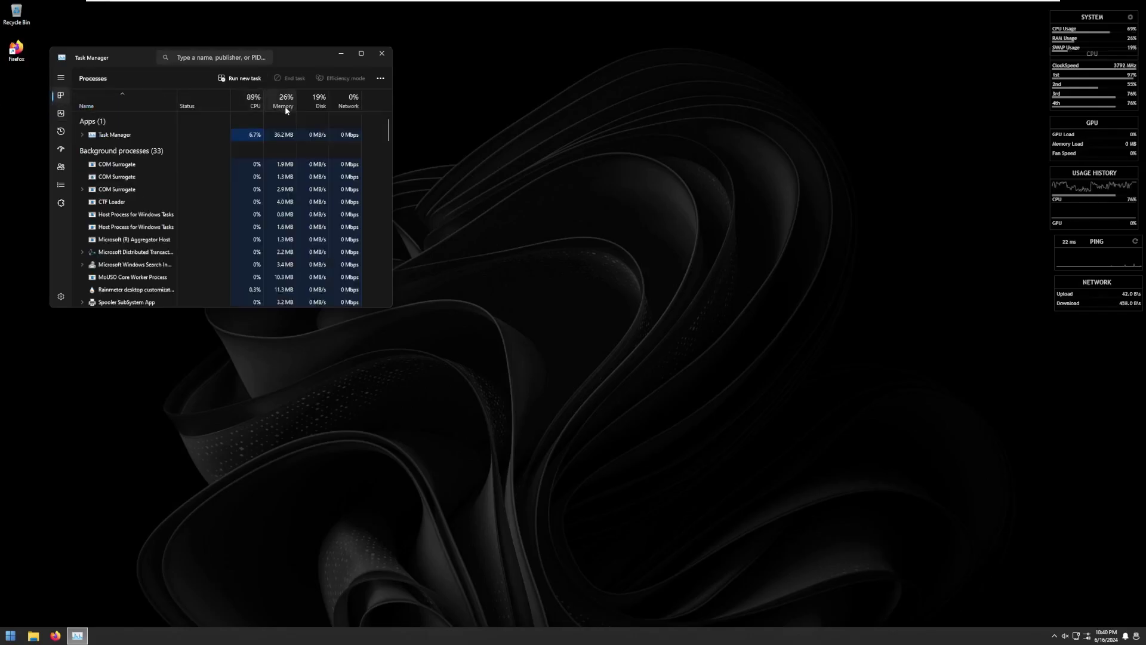
click(255, 103)
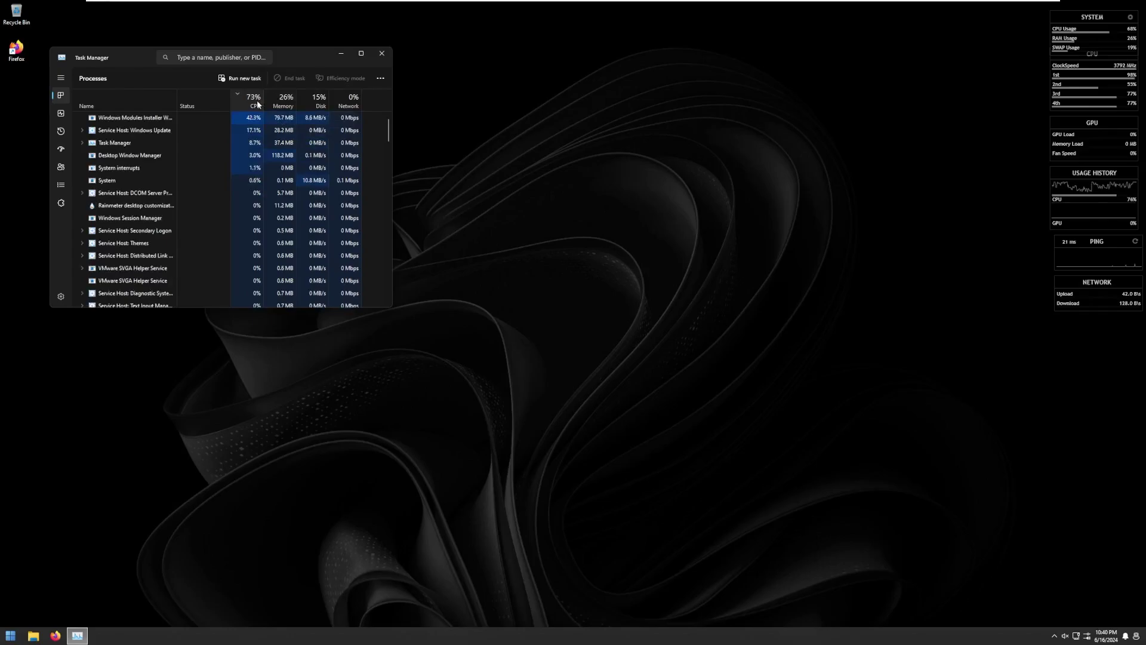
click(100, 131)
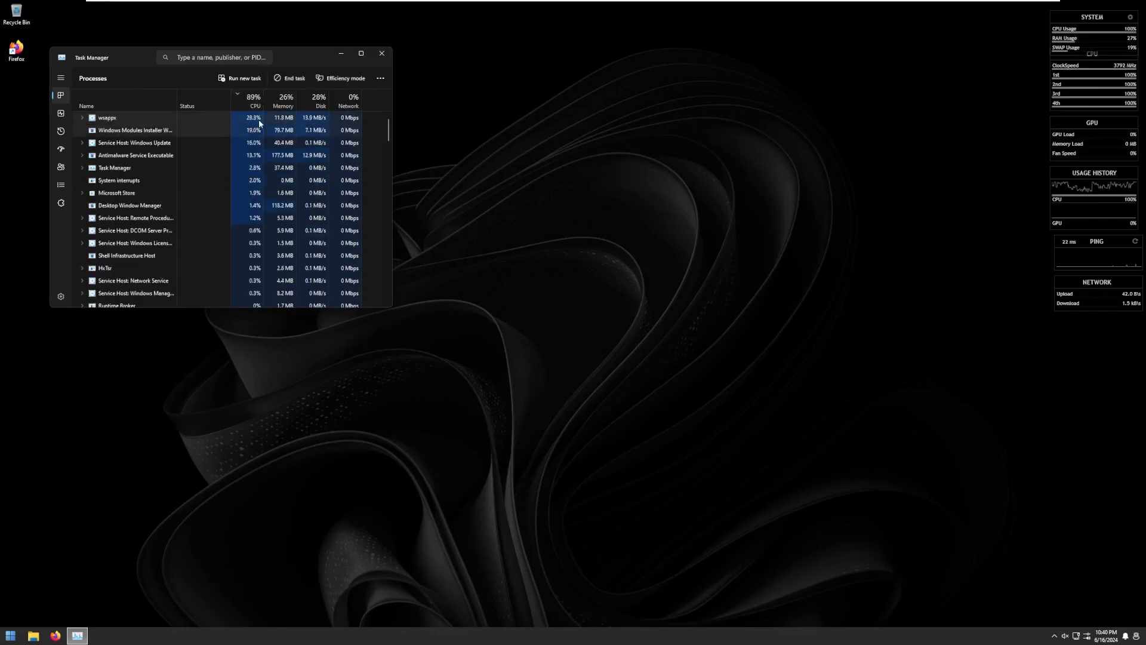
right_click(133, 129)
click(212, 117)
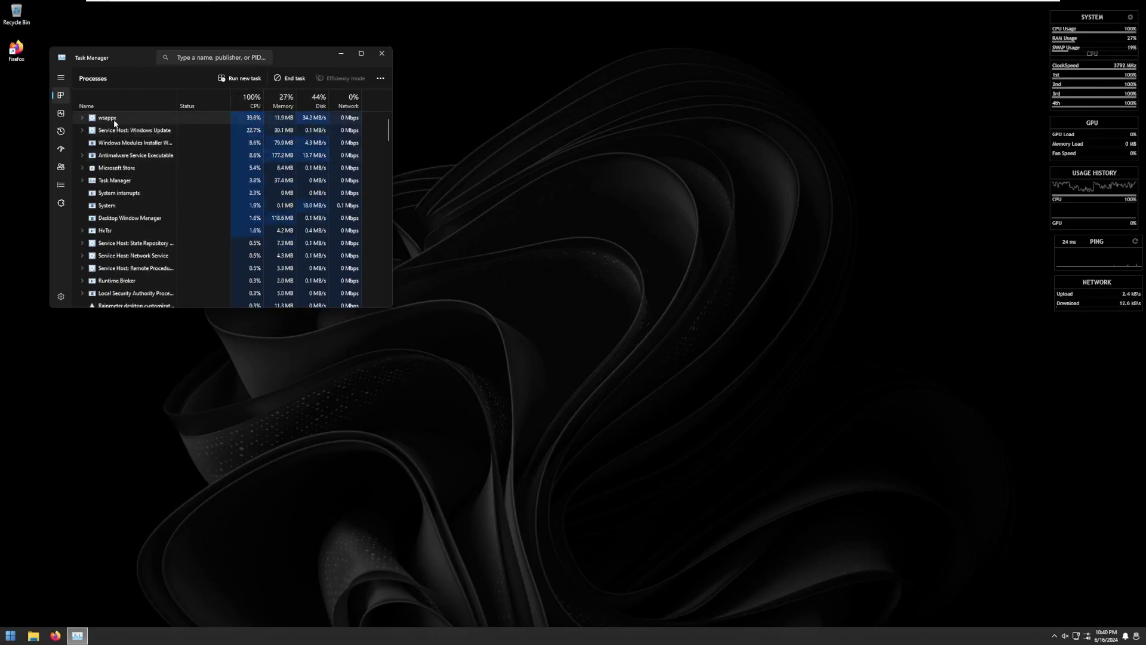
click(83, 117)
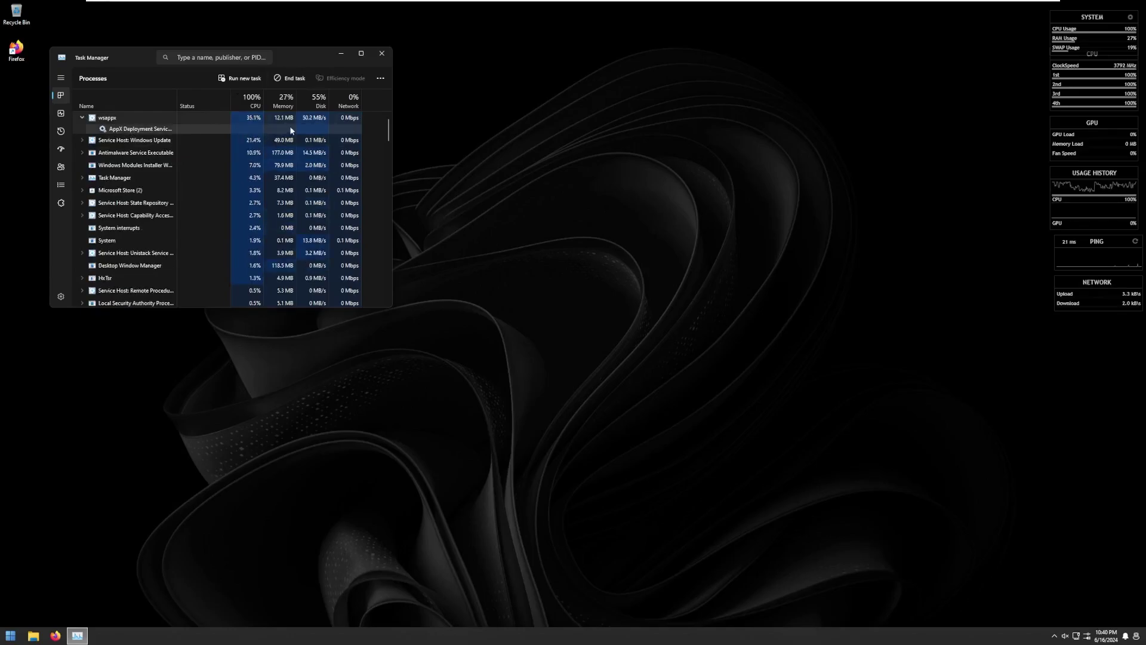
scroll(265, 179, down, 3)
scroll(248, 263, up, 3)
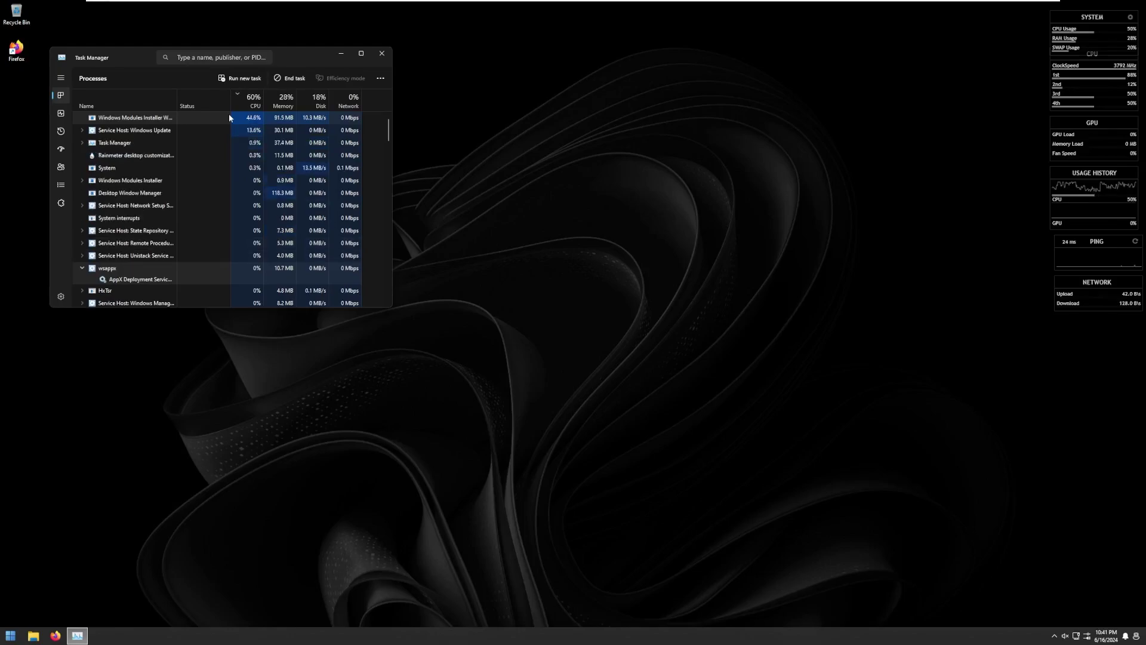
Step: Close Task Manager, check This PC's Local Disk (C:) with 44.4 GB free, then close File Explorer
click(382, 53)
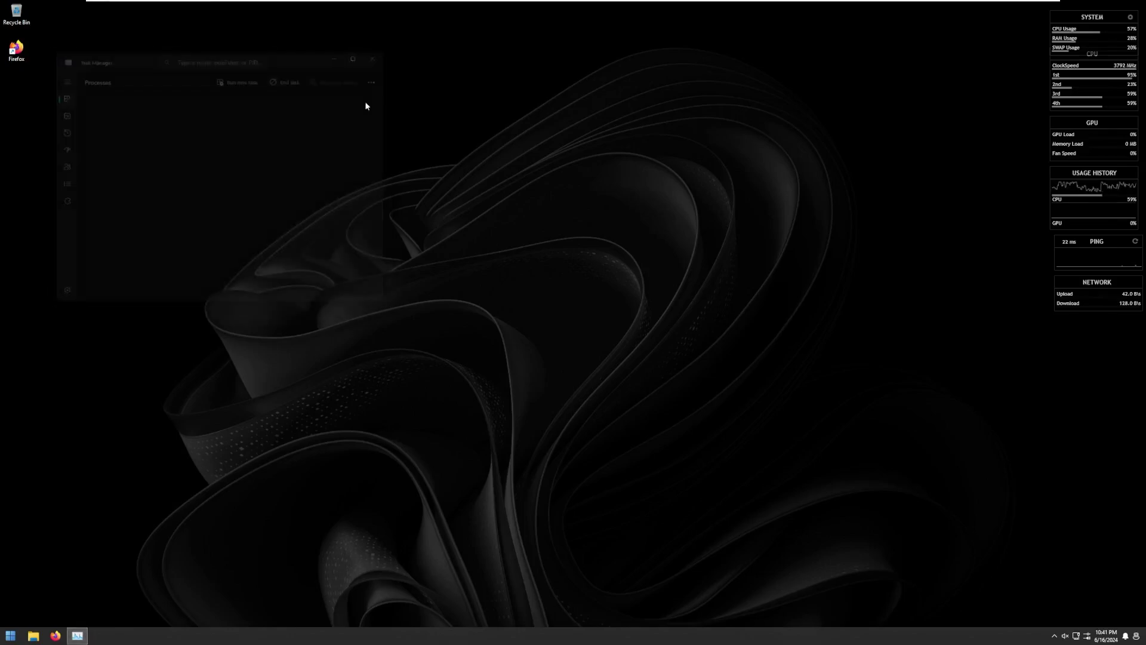
click(33, 636)
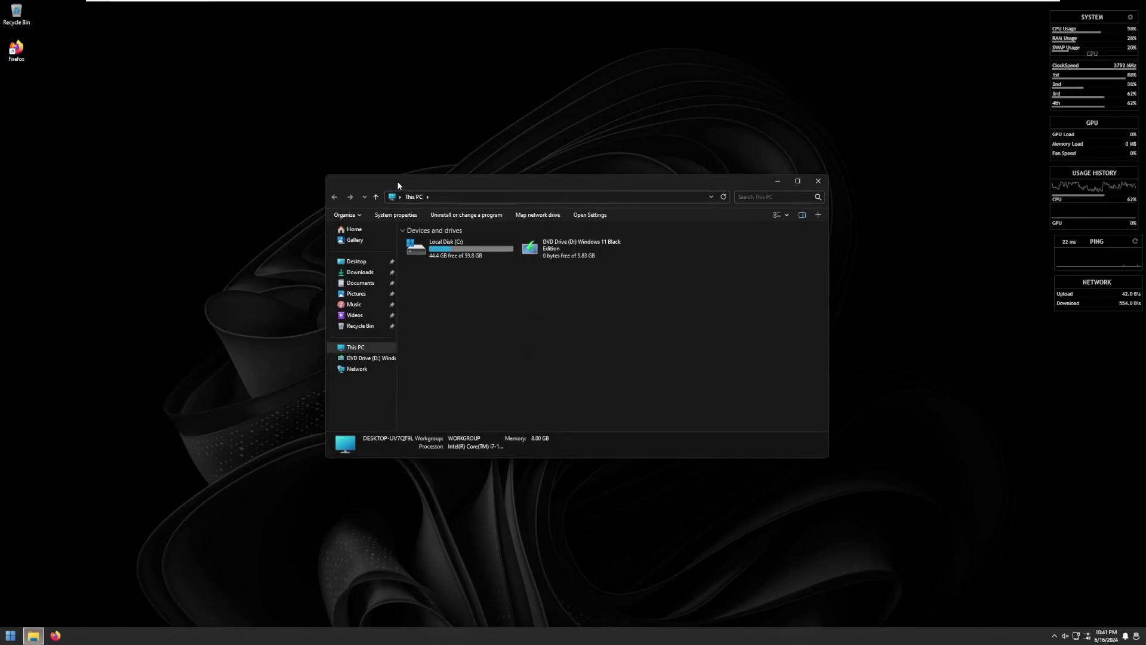
drag(398, 185, 307, 191)
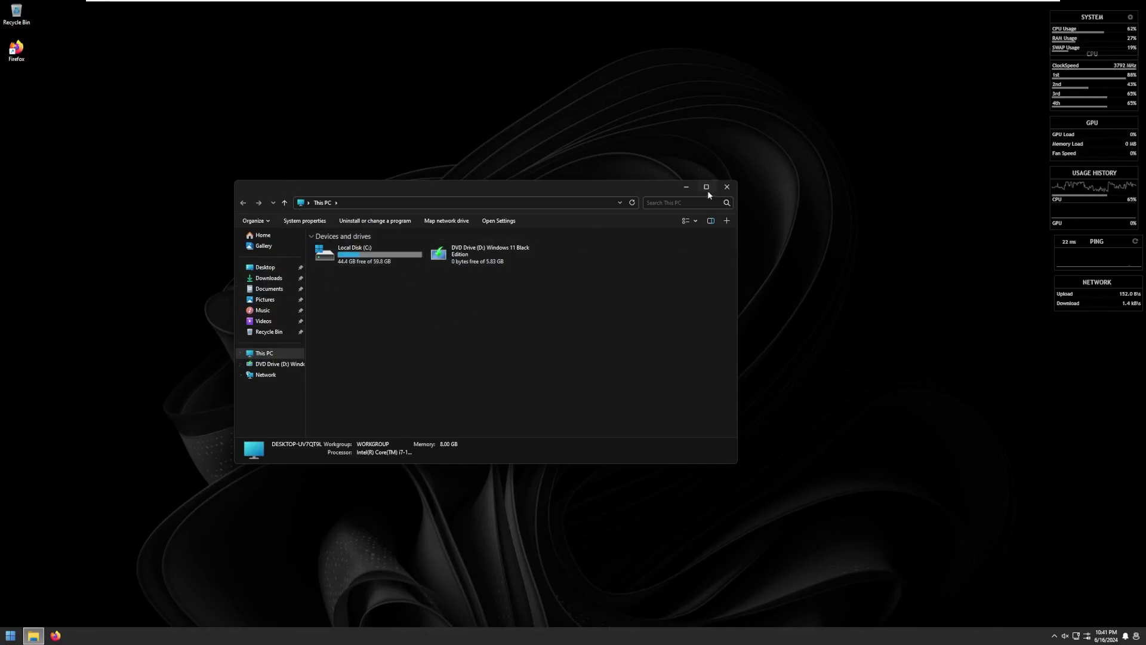
drag(637, 190, 624, 229)
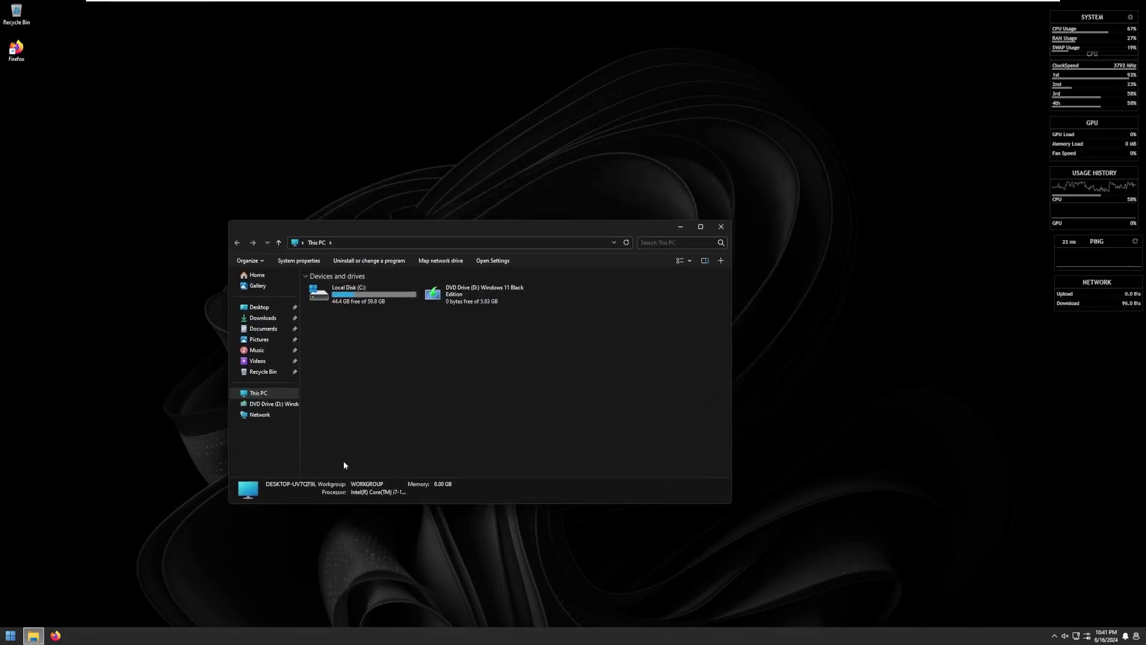
click(721, 226)
key(super)
text(c)
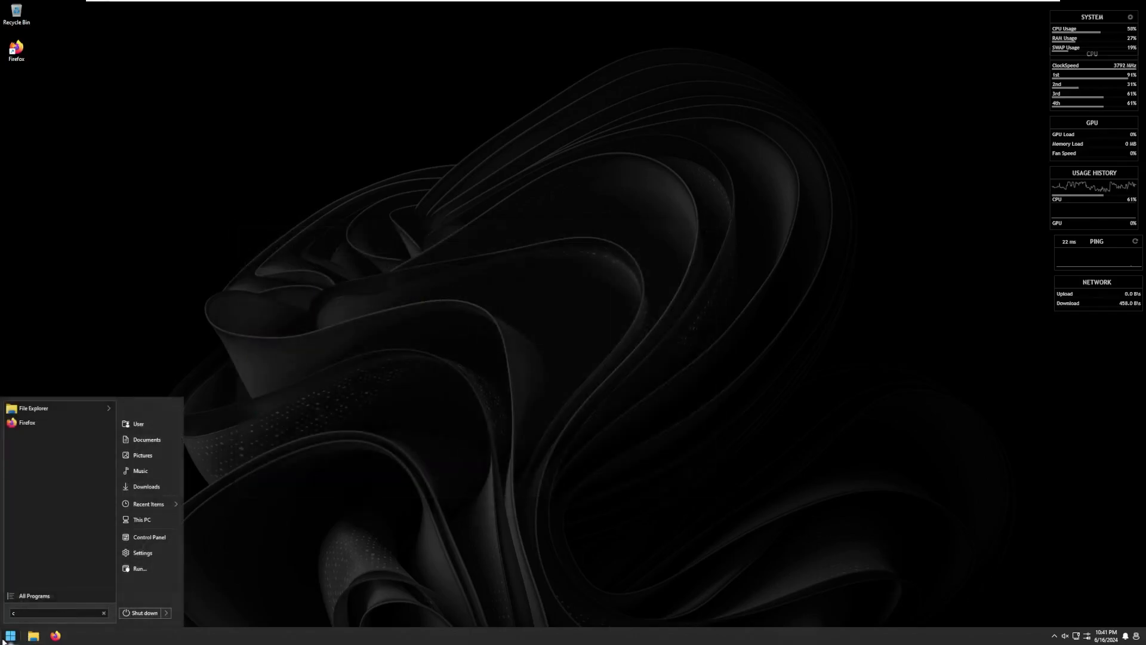
text(ontrol)
key(Return)
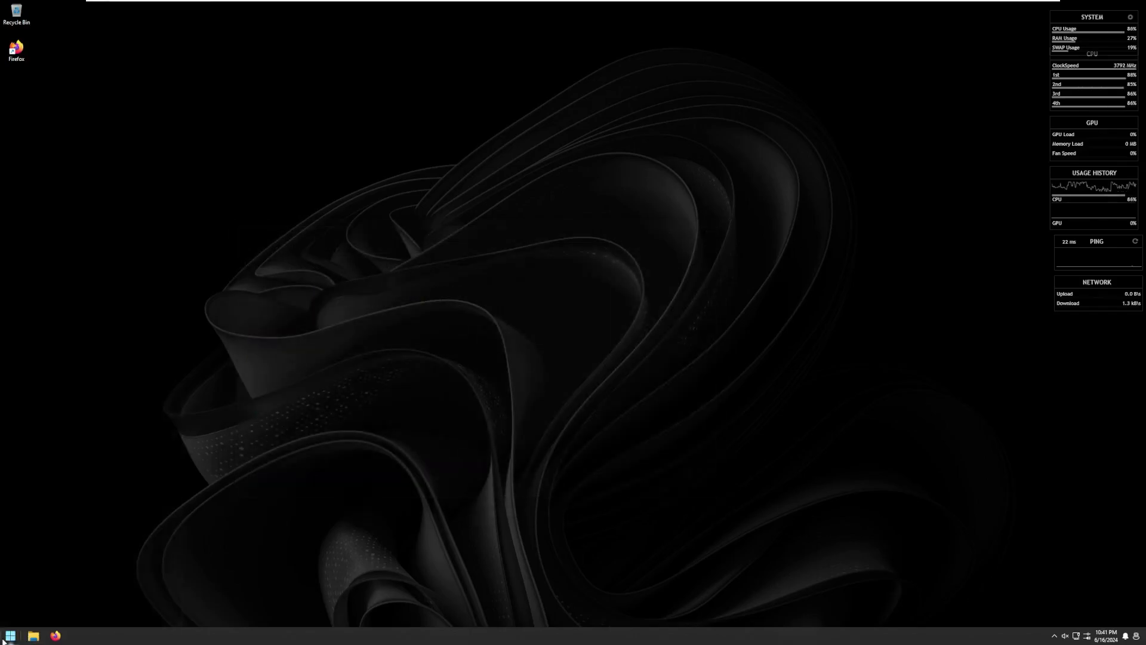
drag(471, 184, 390, 177)
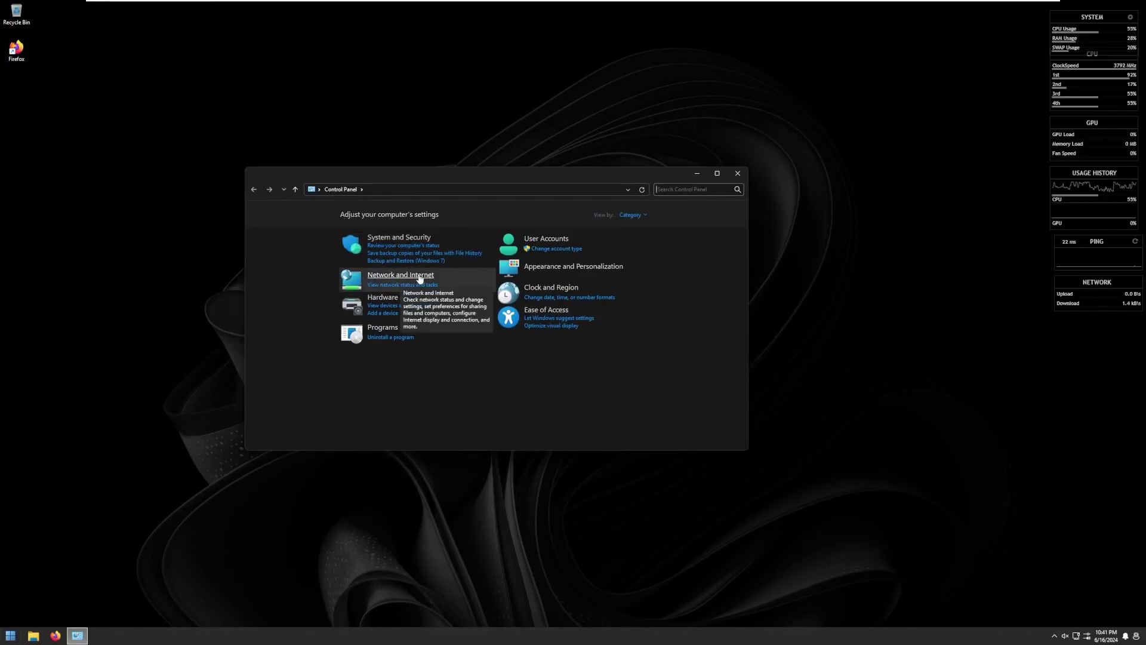
key(alt+F4)
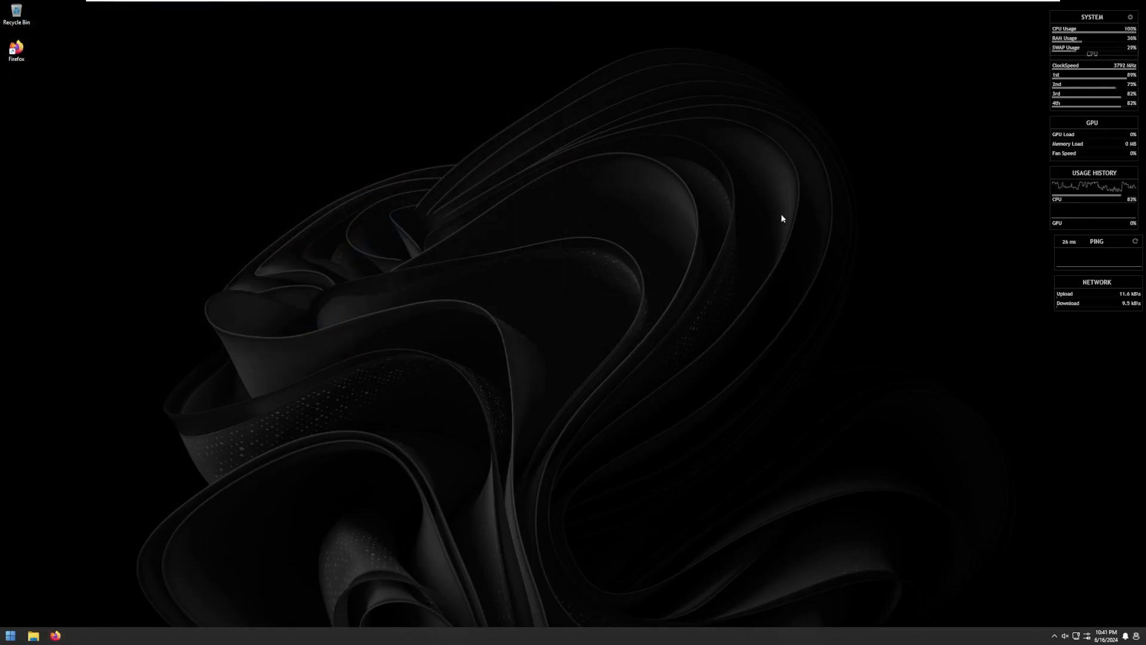
Step: Raise the system volume a little using the tray speaker icon's slider
click(1055, 635)
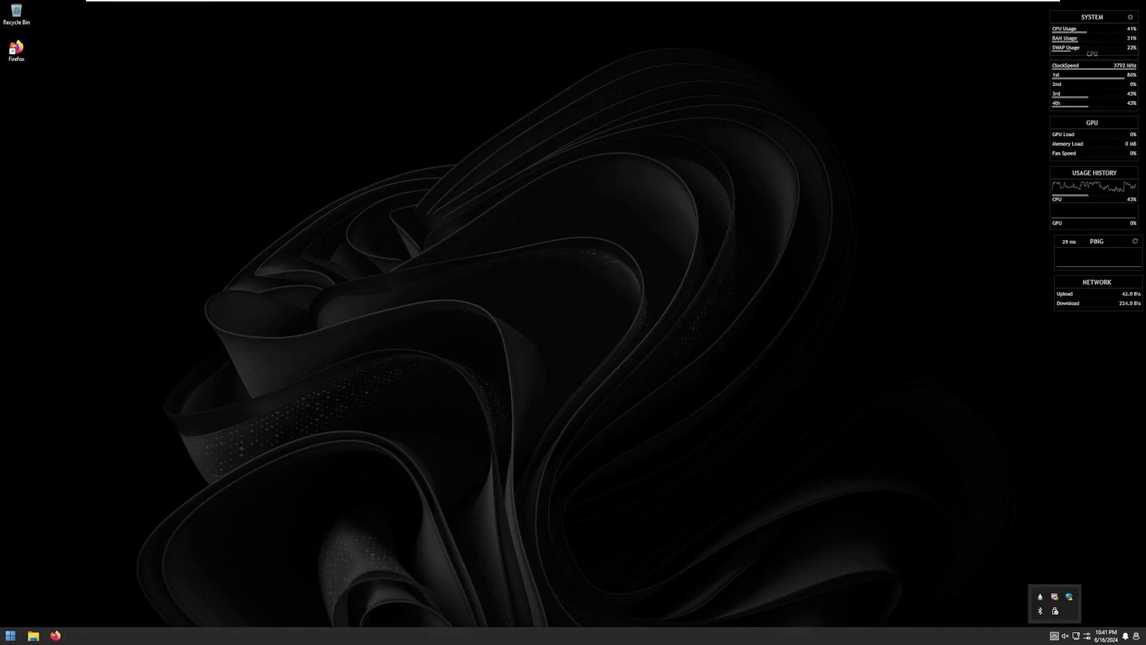
right_click(613, 635)
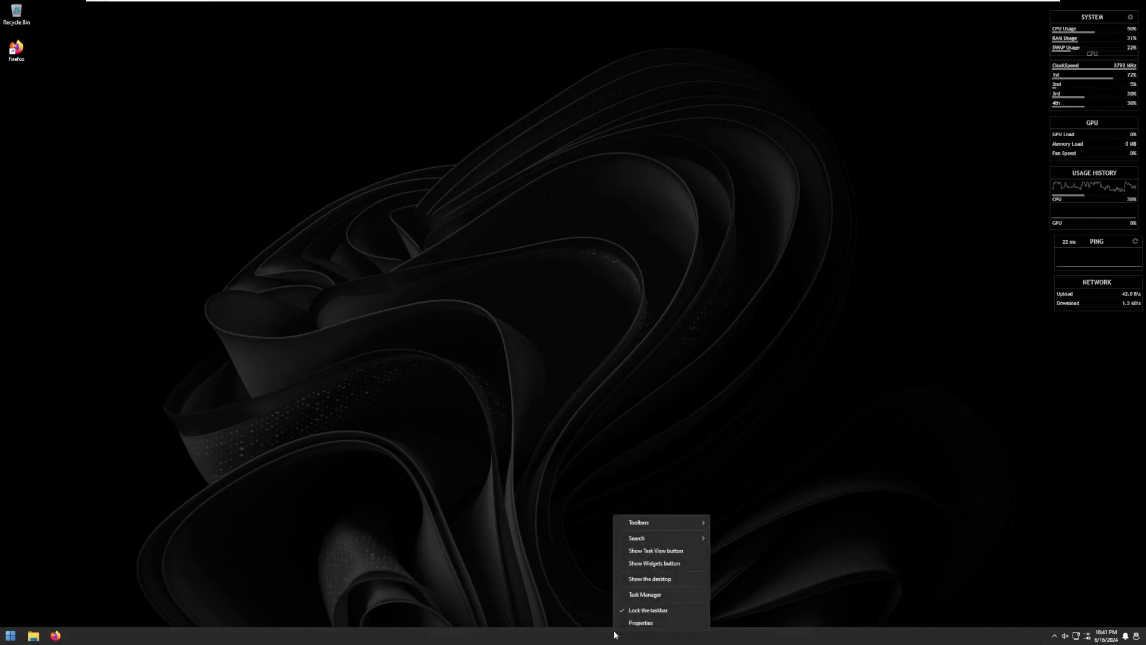
right_click(898, 637)
right_click(898, 638)
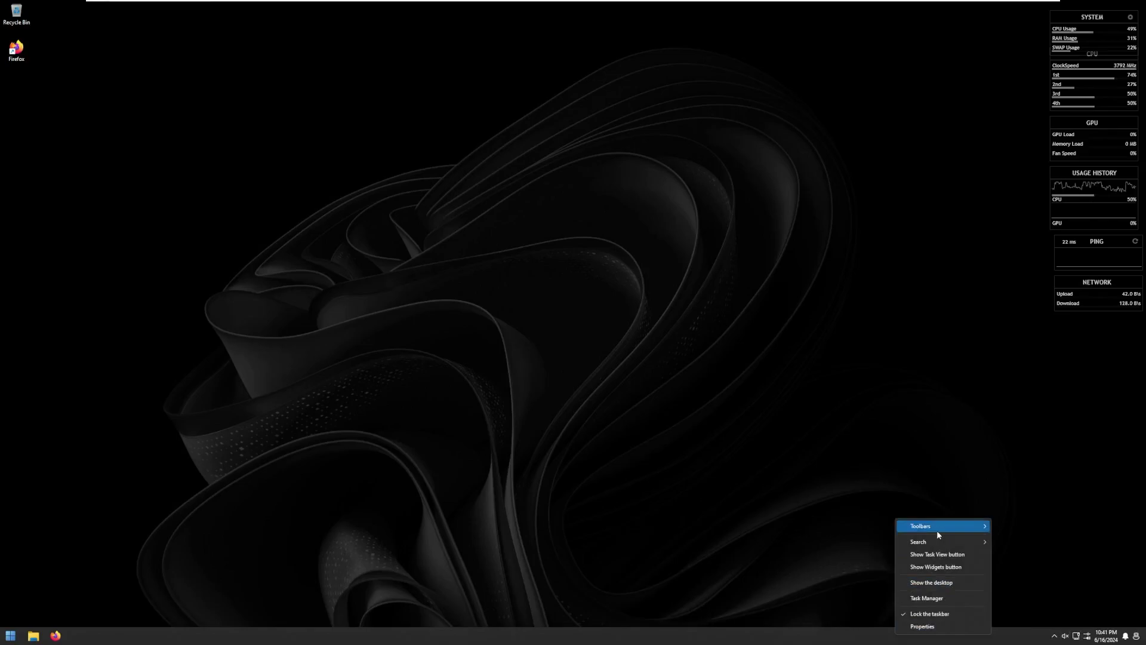
click(1055, 636)
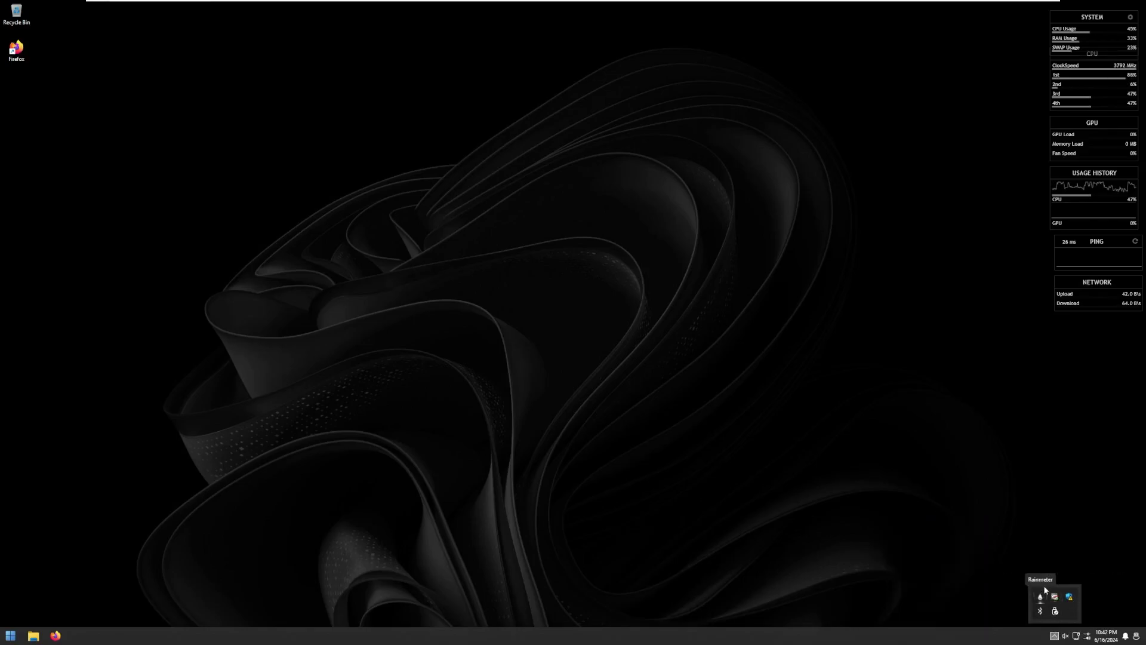
click(1066, 636)
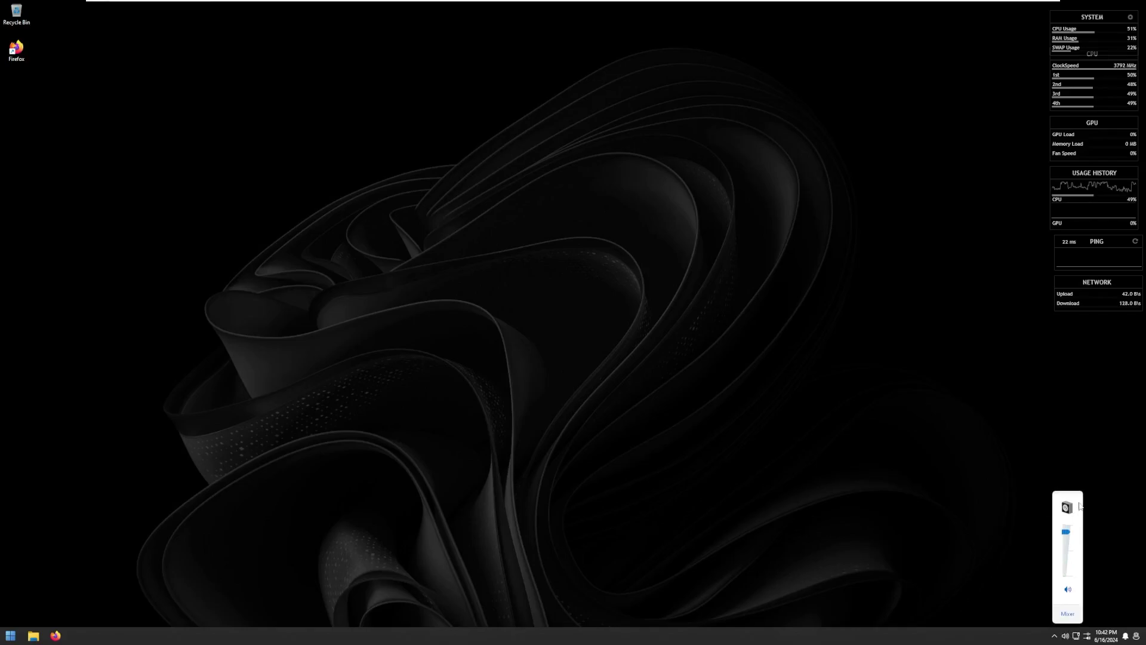
drag(1062, 533, 1063, 529)
Step: Set the volume to maximum in the Quick Settings panel and close it
click(1004, 524)
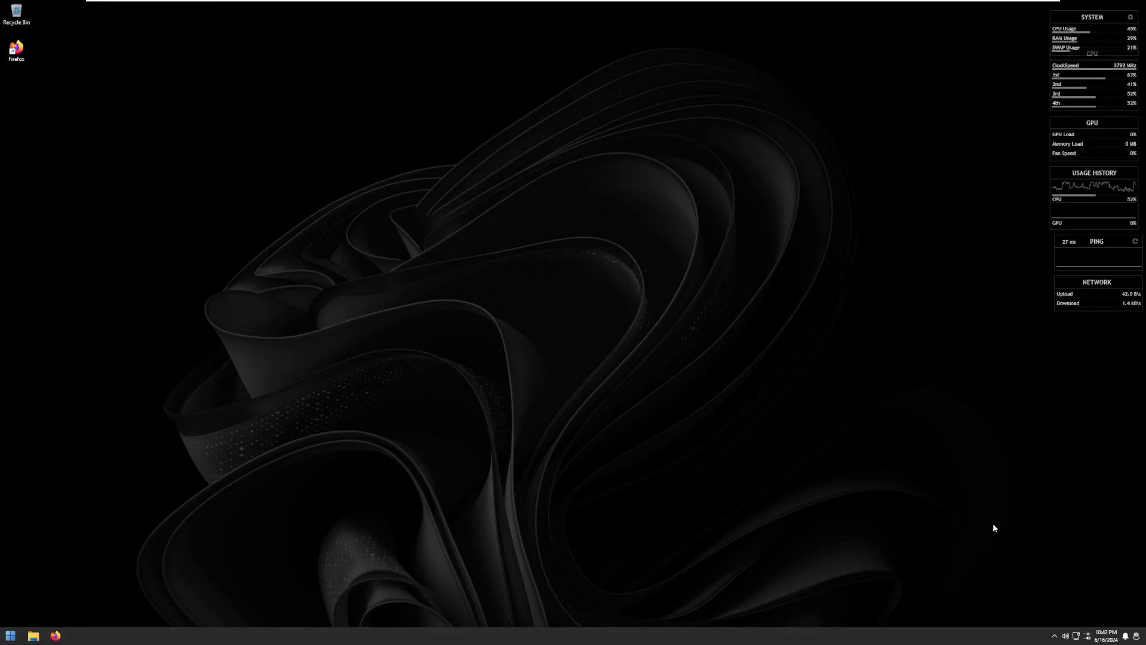
click(1065, 637)
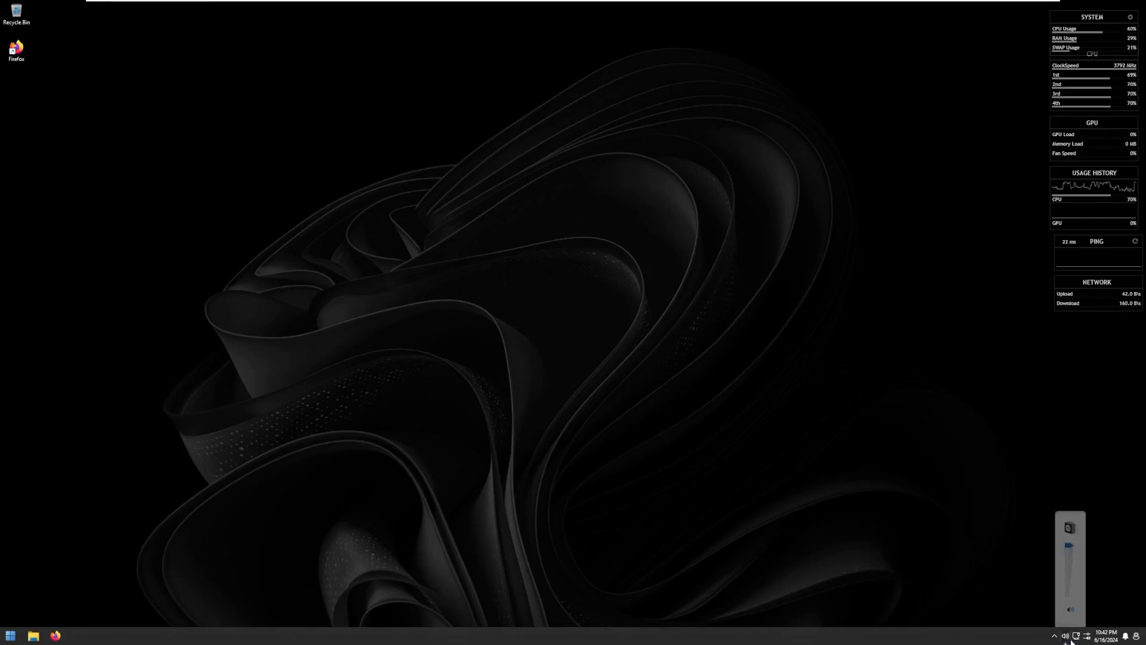
click(1075, 637)
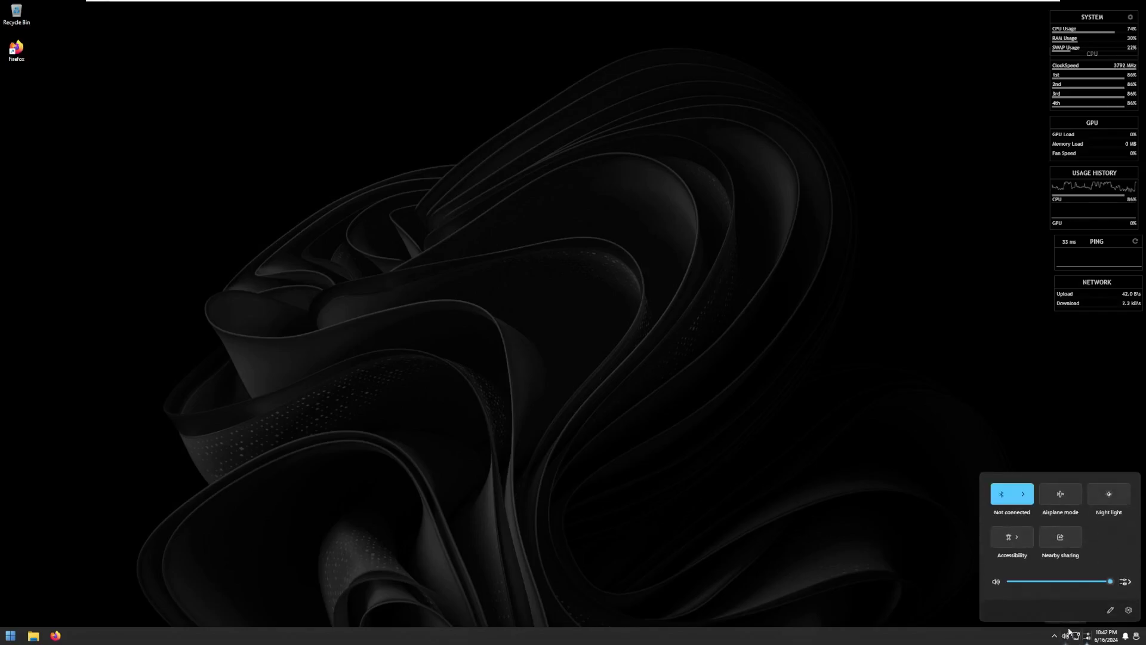
click(1100, 581)
click(1109, 582)
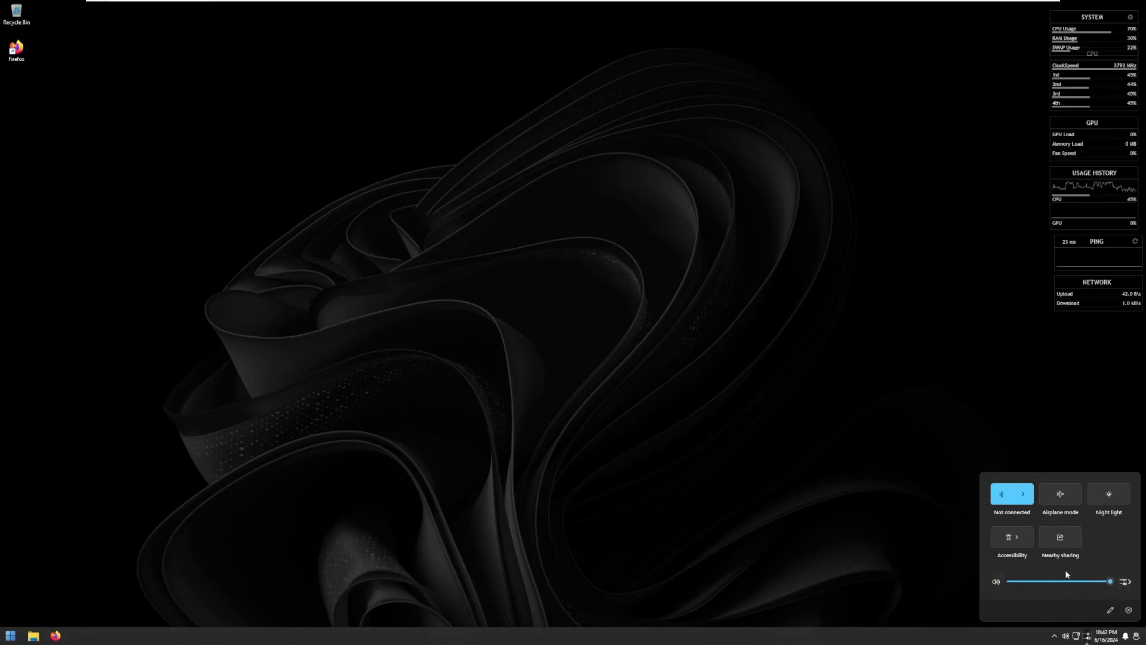
click(1088, 470)
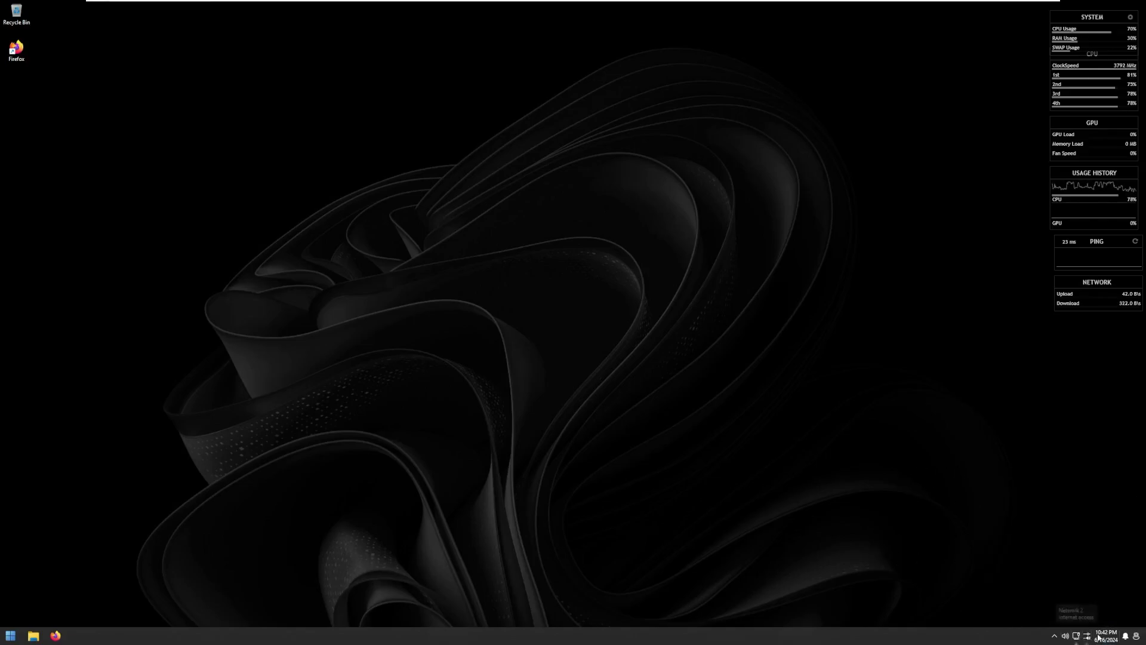
Step: View the calendar and the notification center, then close them
click(1078, 637)
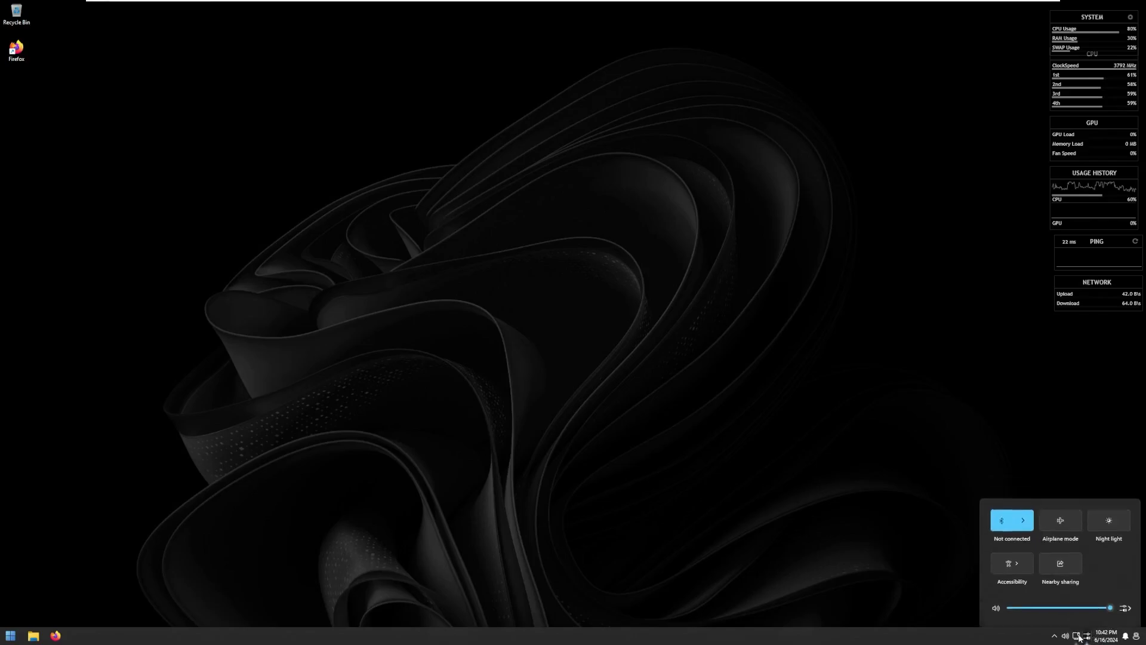
click(1078, 637)
click(1078, 636)
click(1109, 637)
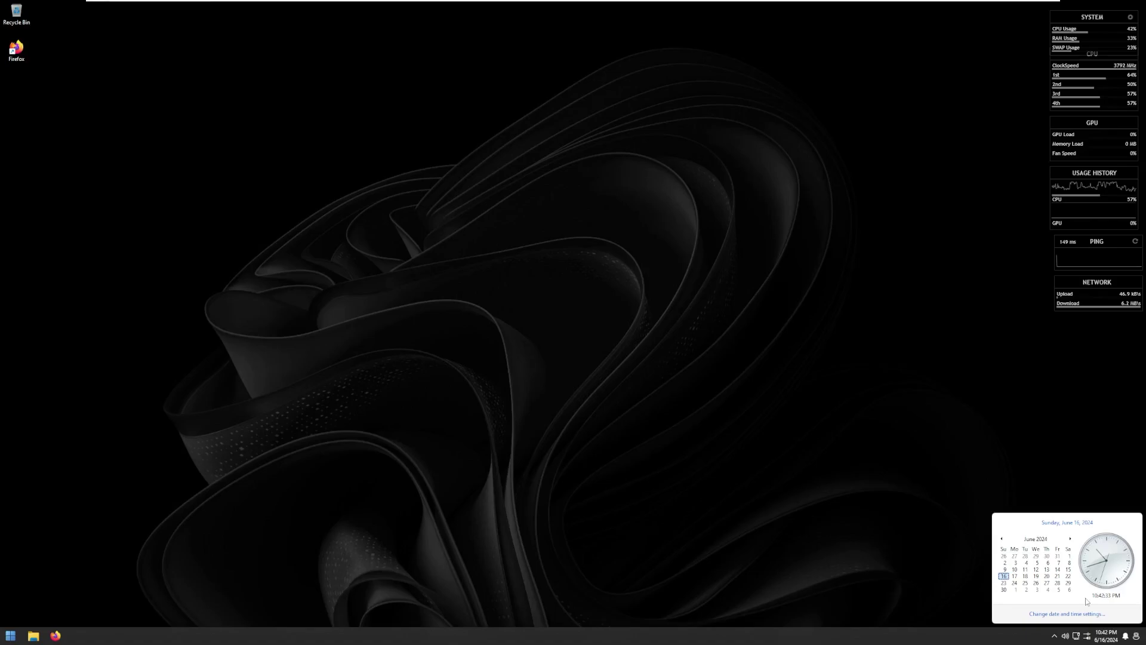
click(1107, 635)
click(1106, 635)
click(1125, 636)
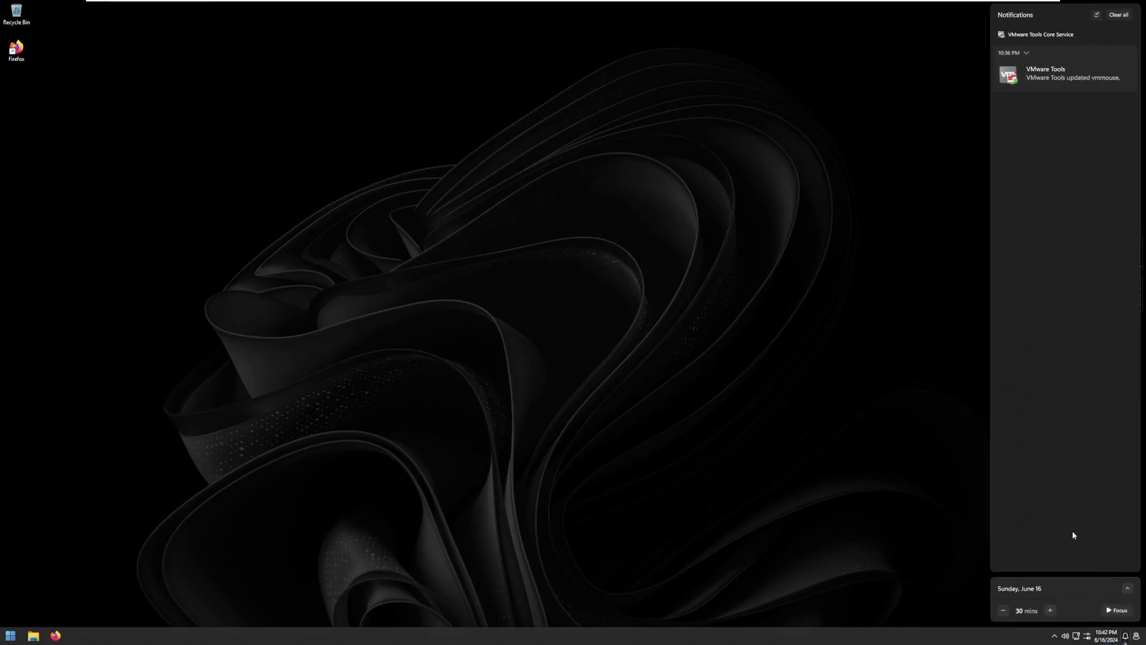
click(1126, 637)
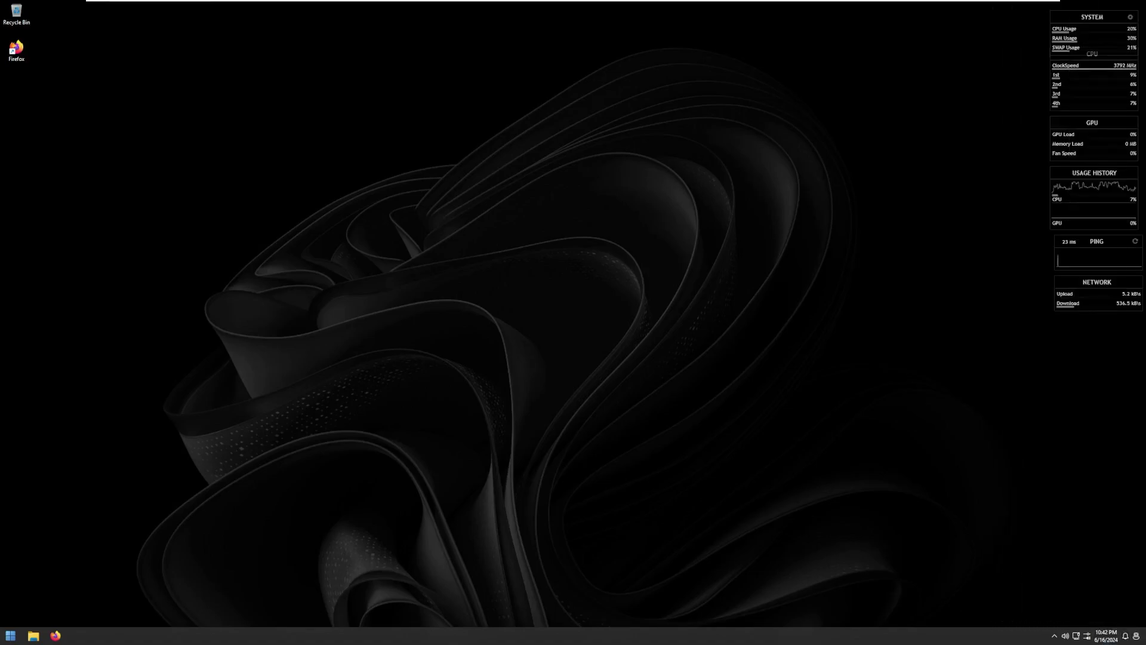
right_click(1138, 639)
click(1129, 628)
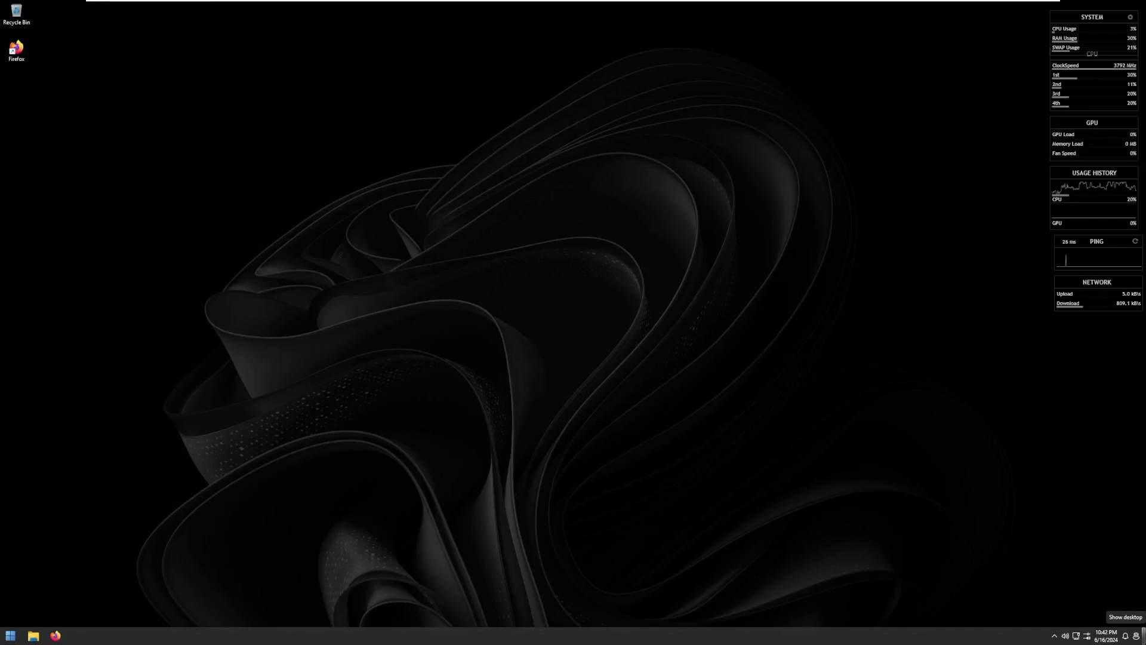
click(33, 636)
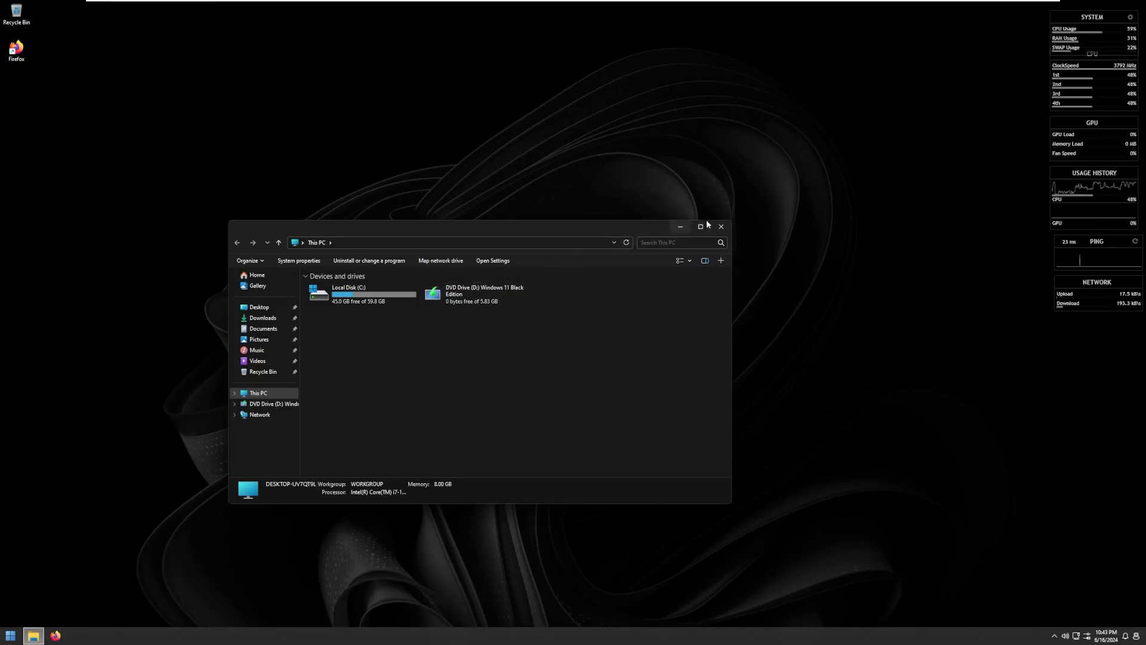
click(721, 227)
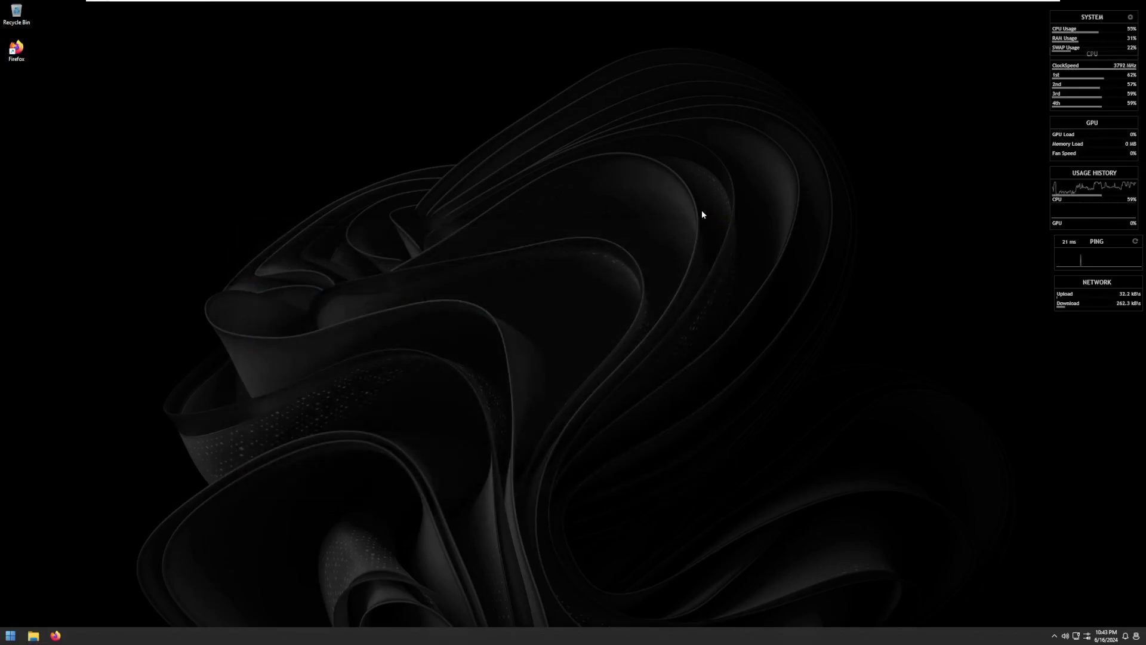
Step: Open the Personalization settings from the desktop context menu and reposition the Settings window
right_click(284, 427)
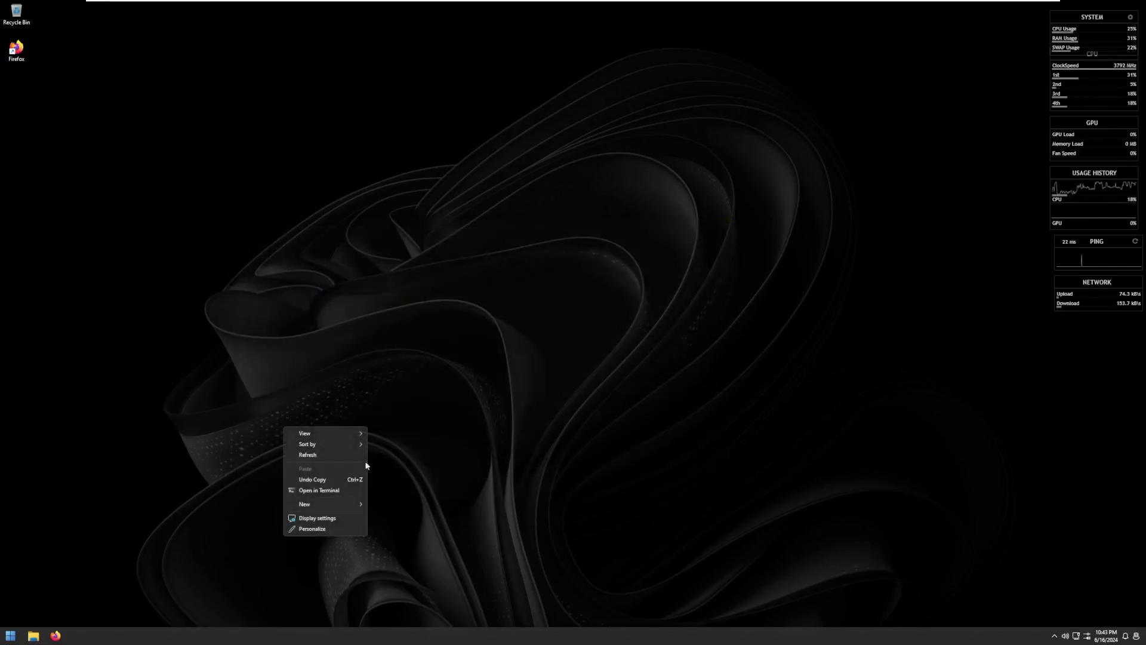
click(344, 529)
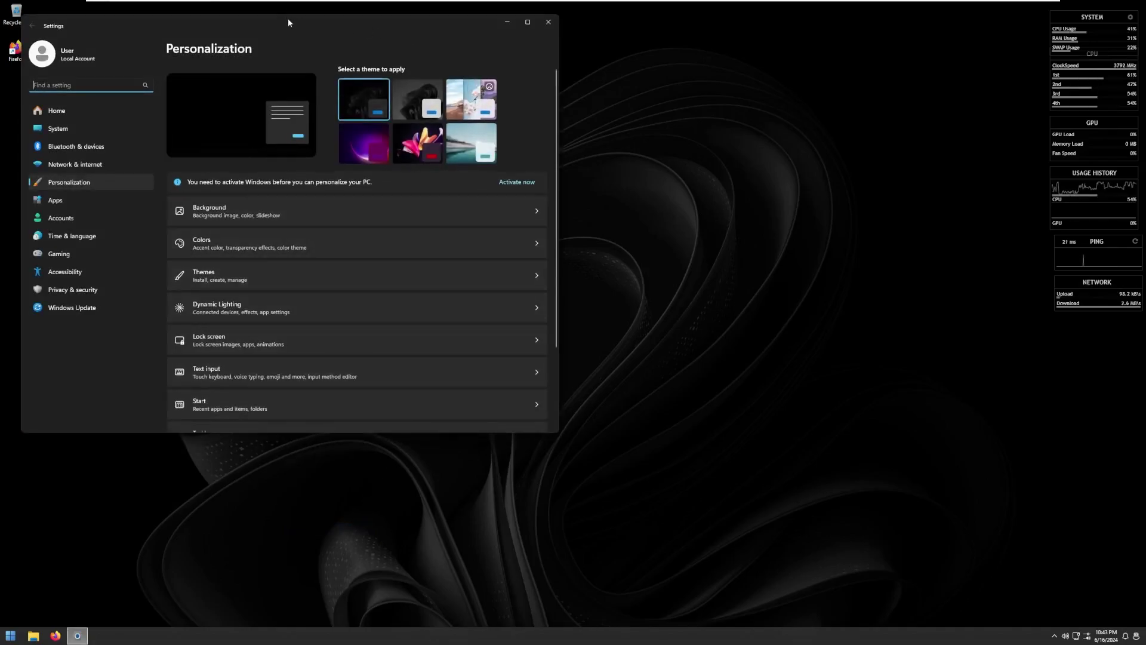
drag(287, 18, 249, 332)
Step: Run winver to show the Windows 11 Version 23H2, build 22631.3861 details
key(super+r)
text(winver)
key(Return)
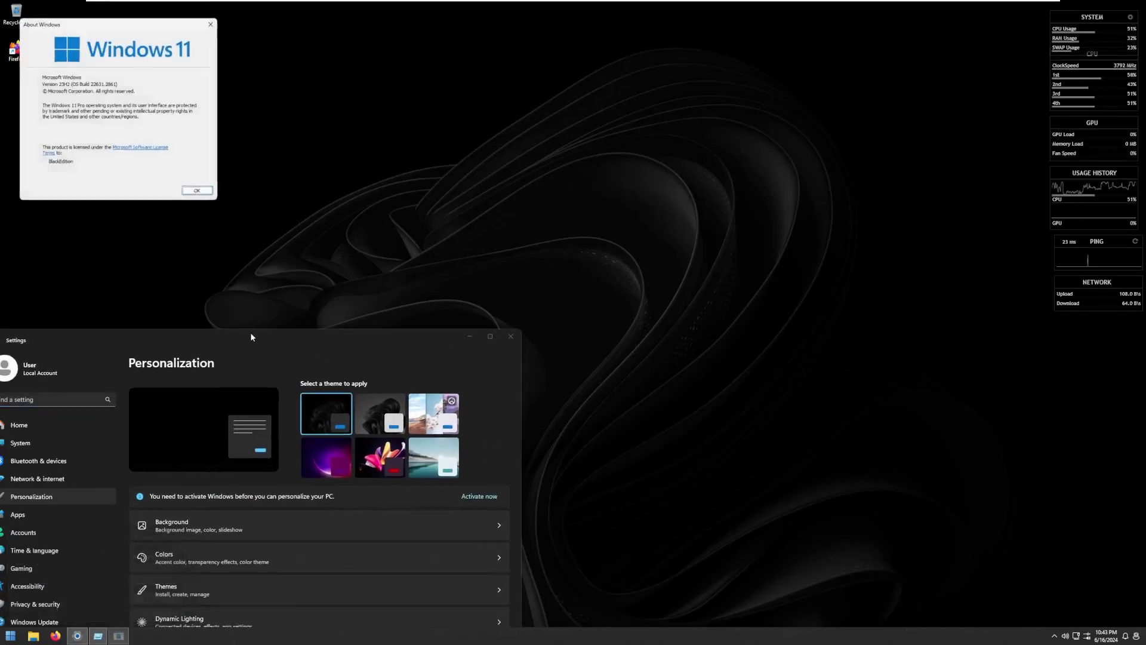